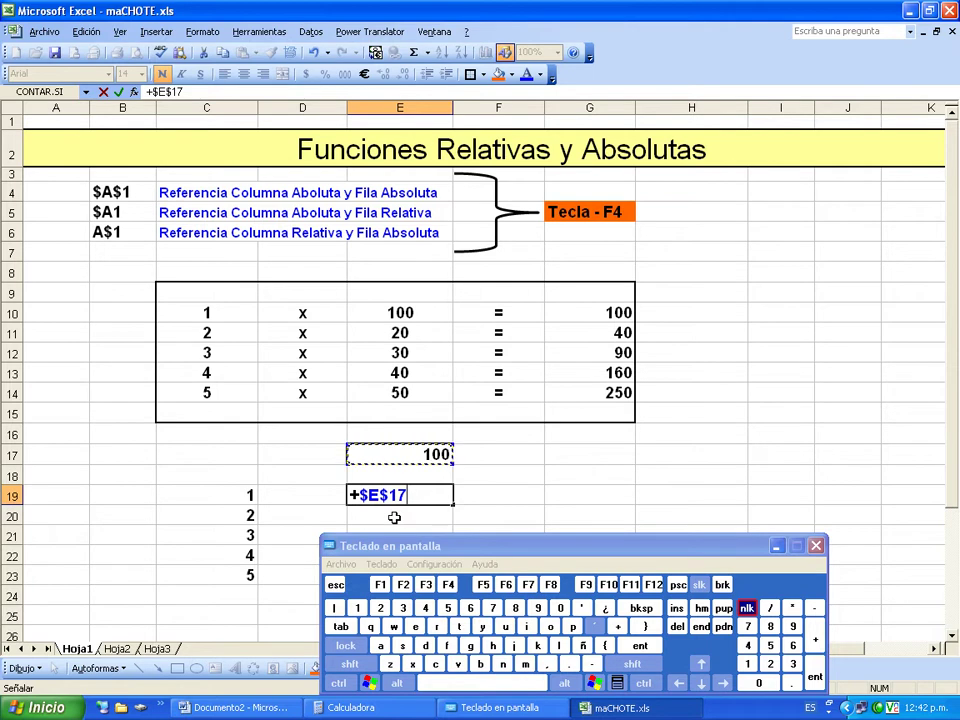
Complete the formula in E19 so it multiplies the absolute reference $E$17 by C19.
left_click(791, 612)
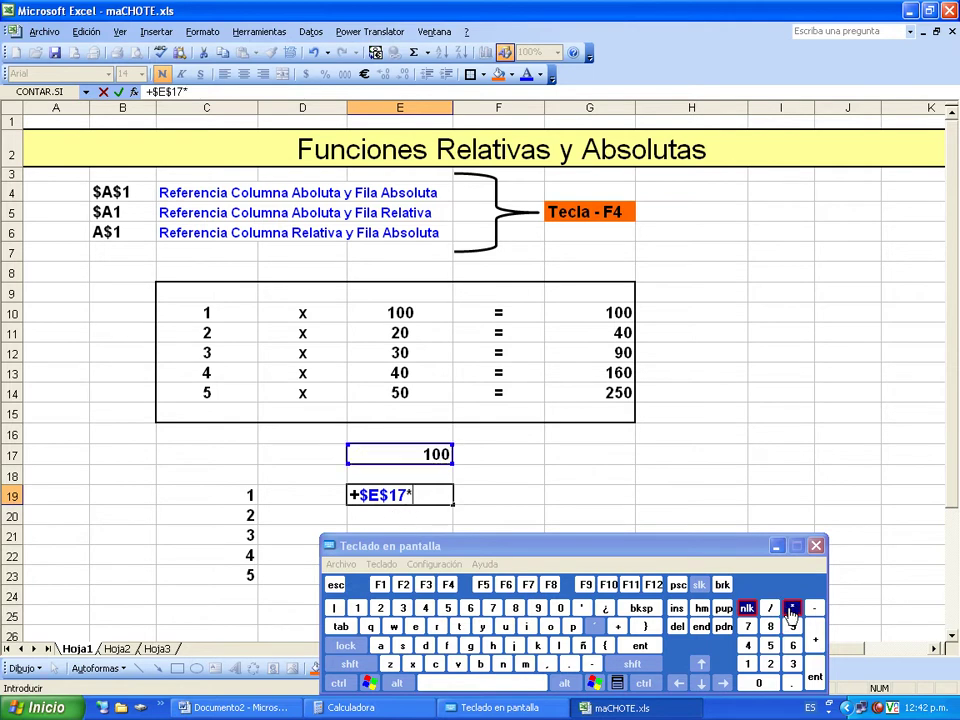
left_click(229, 497)
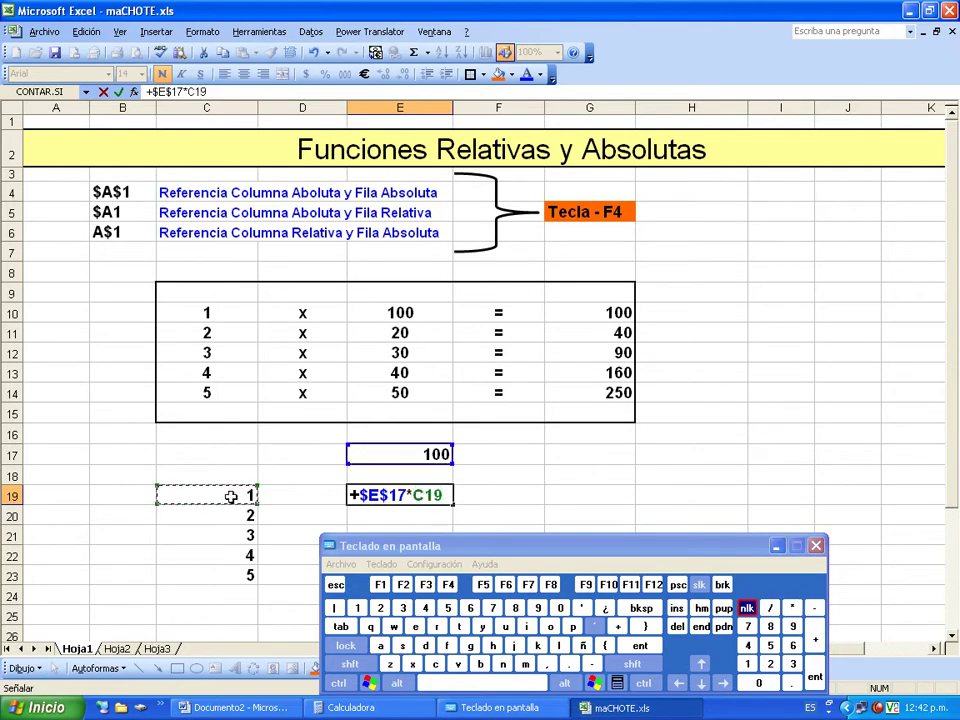
left_click(640, 646)
Put away the on-screen keyboard and fill the E19 formula down through E23.
left_click(777, 546)
left_click(426, 492)
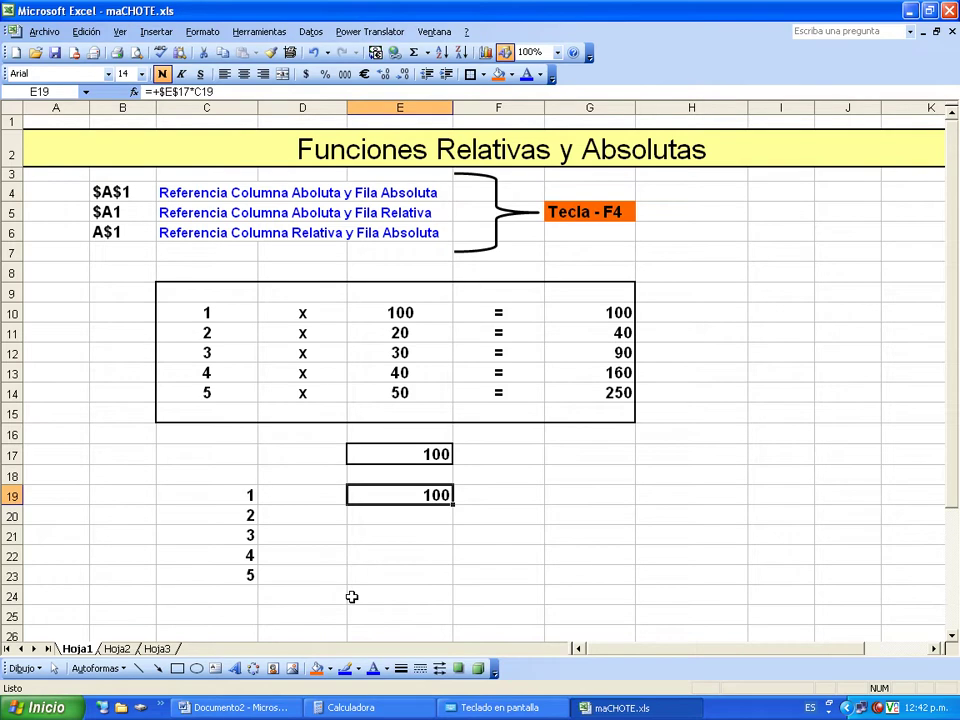
key("F2")
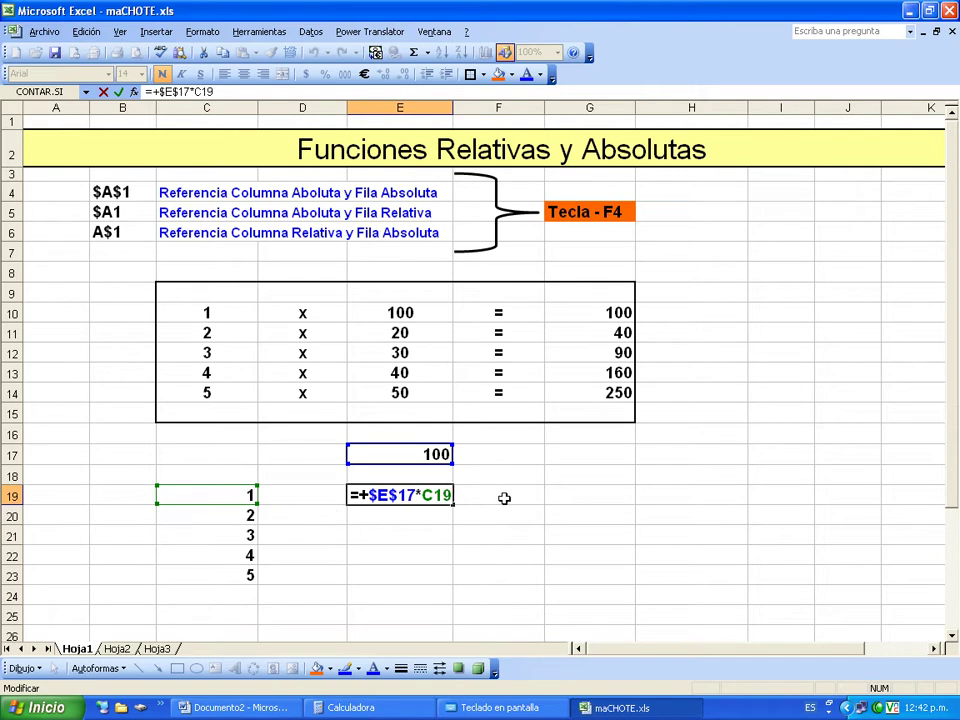
key("Return")
left_click(428, 497)
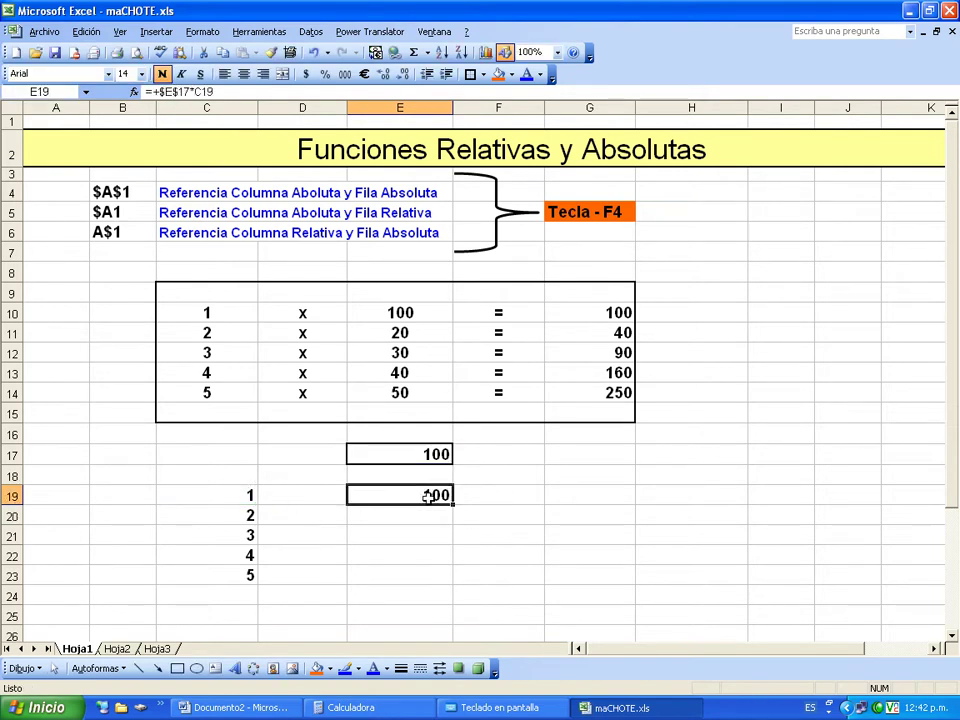
left_click_drag(453, 505, 451, 580)
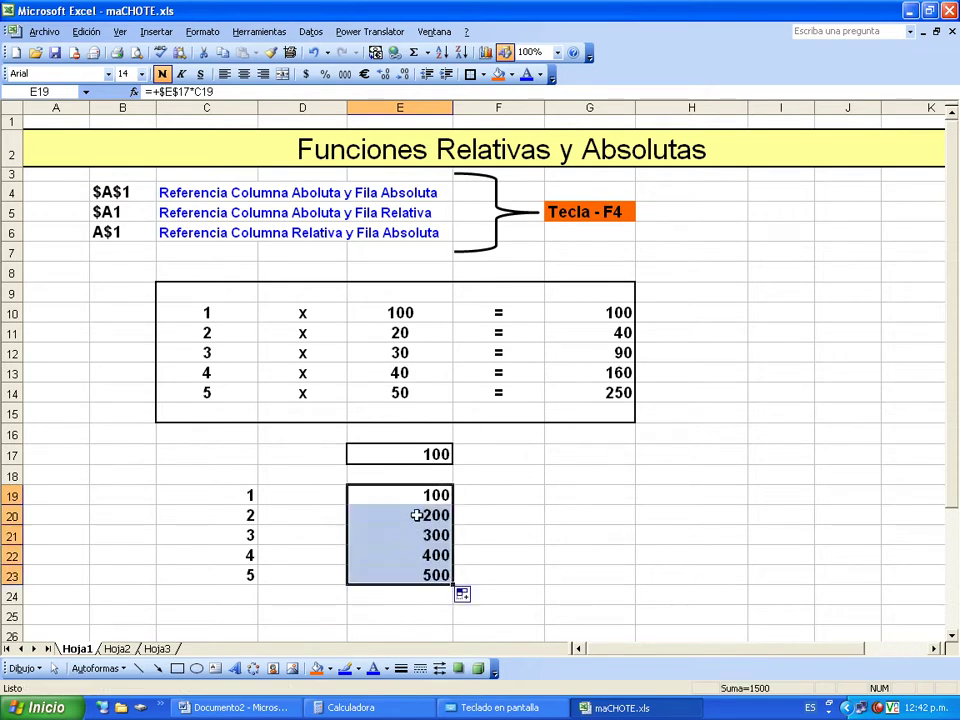
Inspect the formulas in E19 to E22, comparing the absolute $E$17 reference with the relative column C reference in each row.
left_click(418, 495)
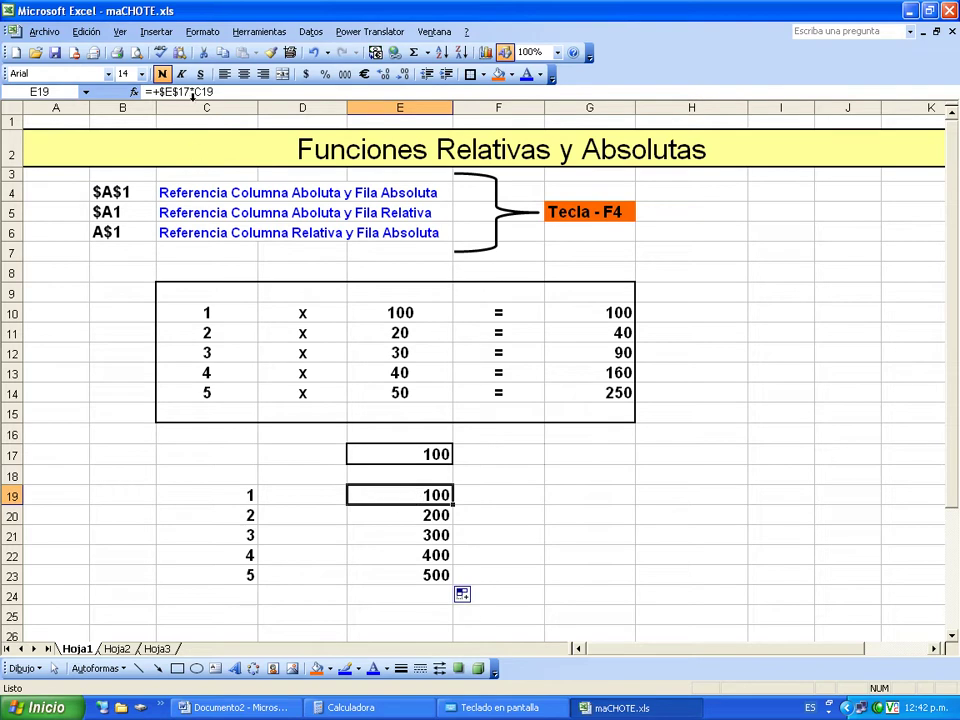
left_click(409, 518)
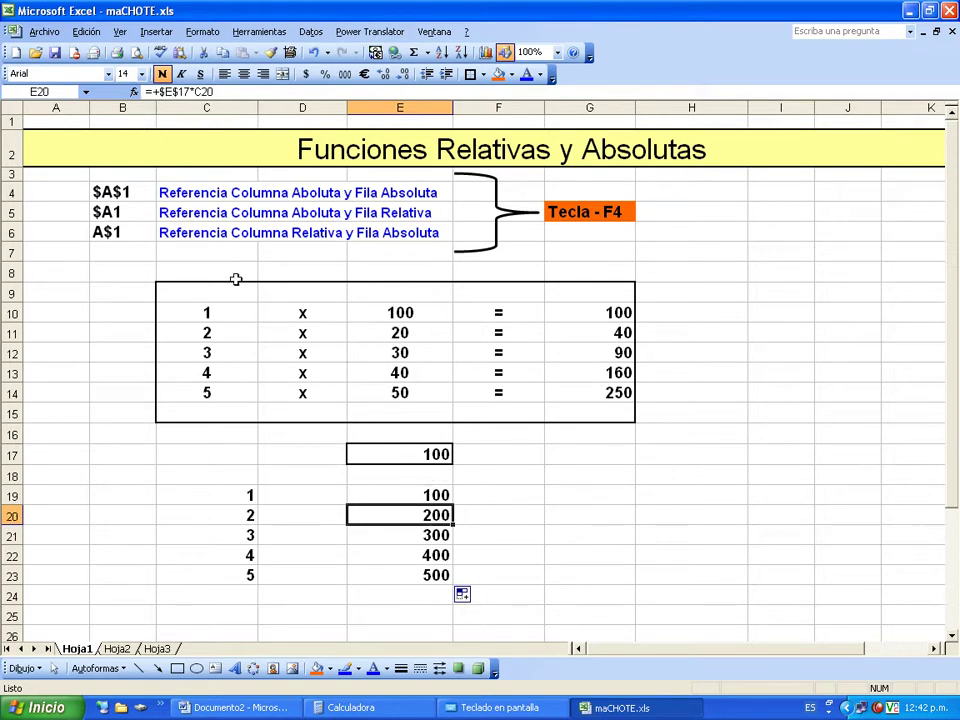
key("F2")
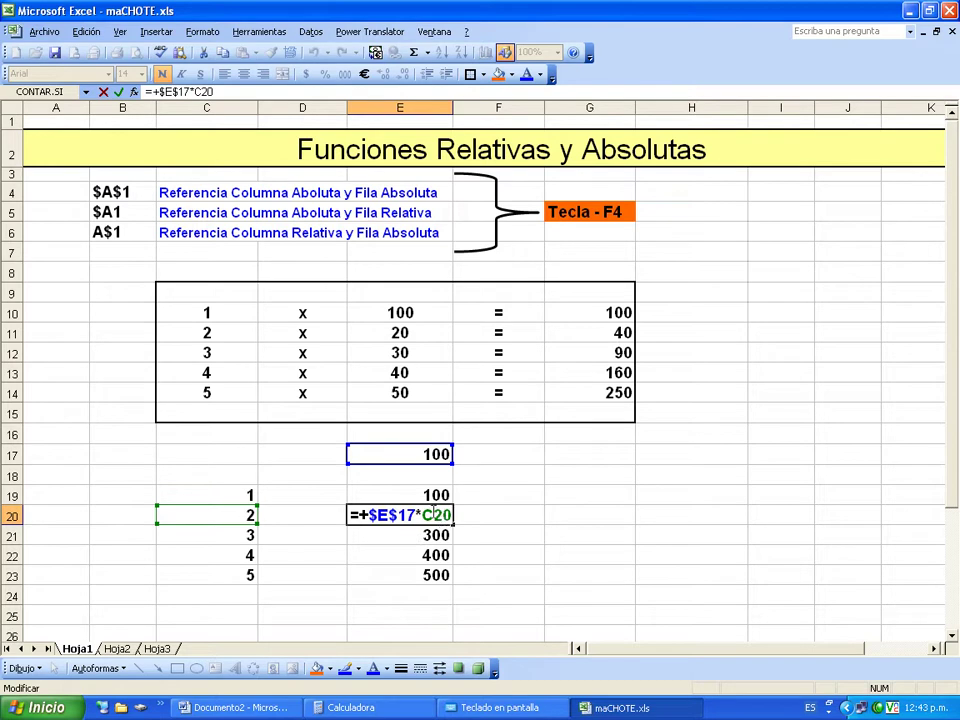
key("Escape")
left_click(431, 494)
double_click(431, 494)
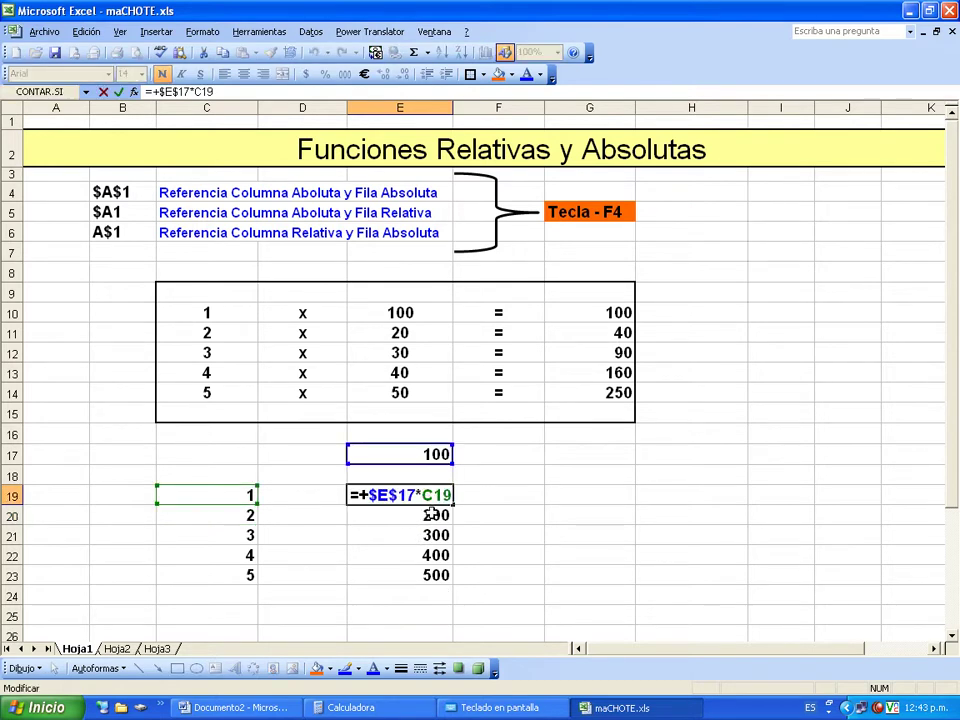
key("Escape")
left_click(437, 515)
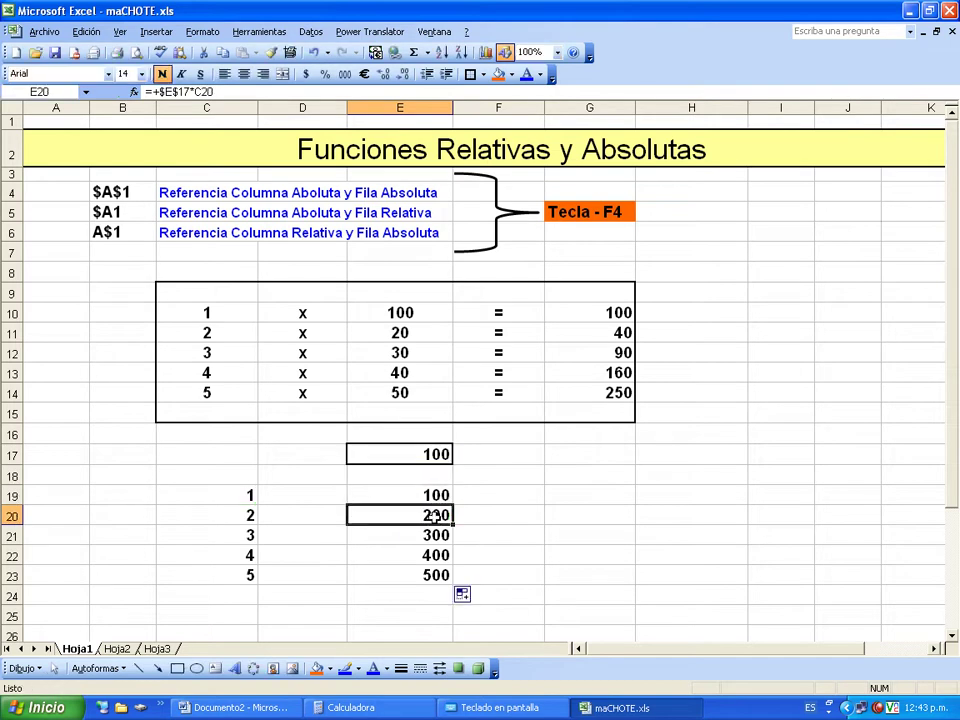
double_click(435, 515)
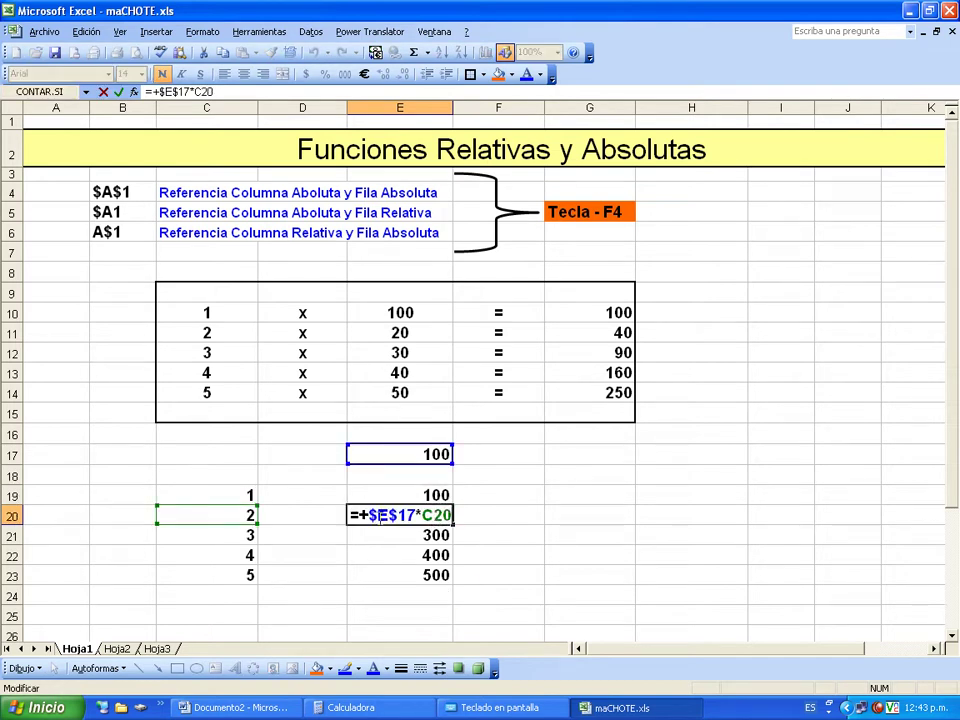
key("Escape")
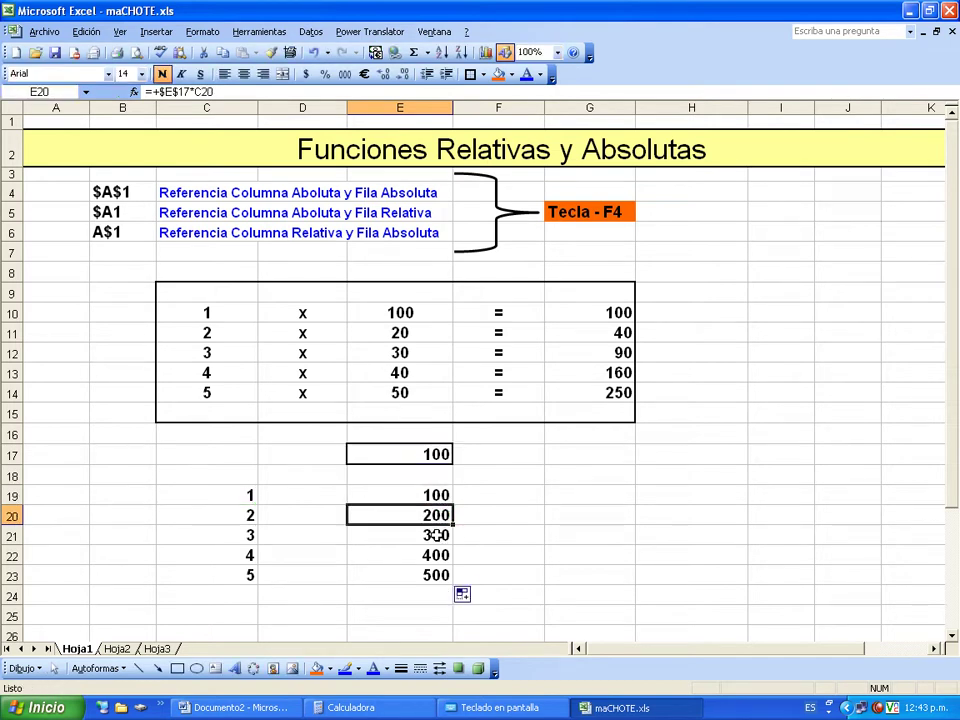
left_click(445, 537)
double_click(389, 537)
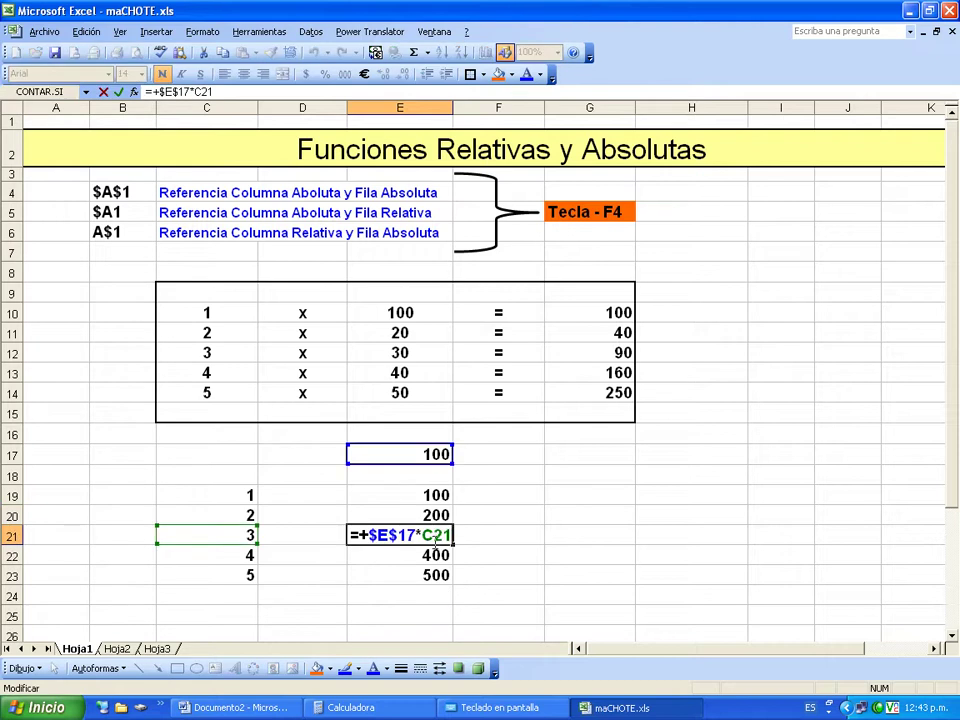
left_click(437, 557)
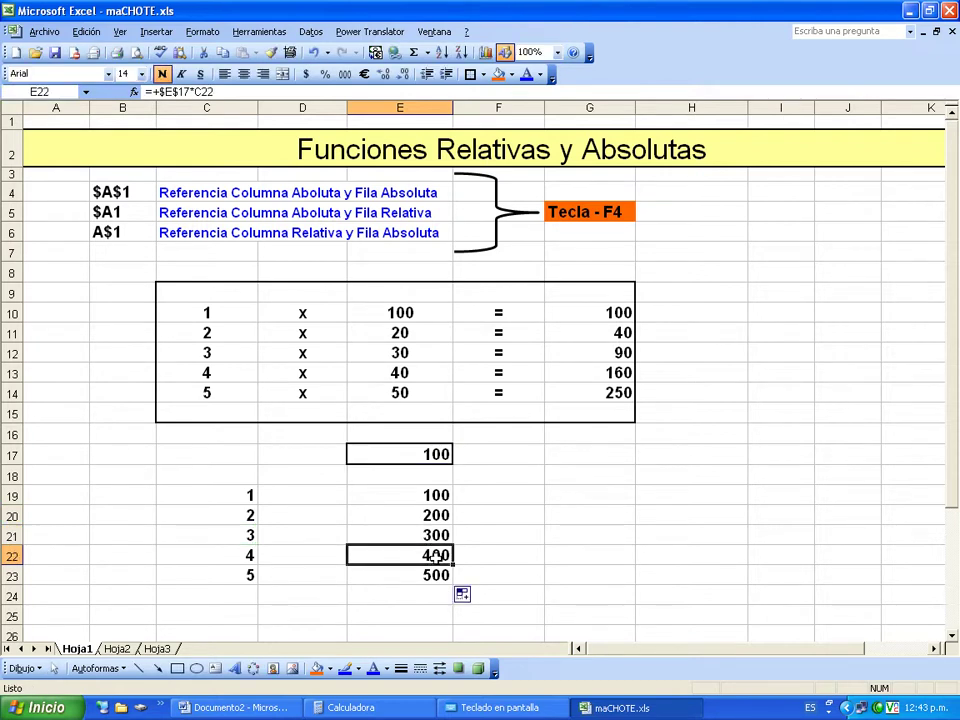
double_click(437, 557)
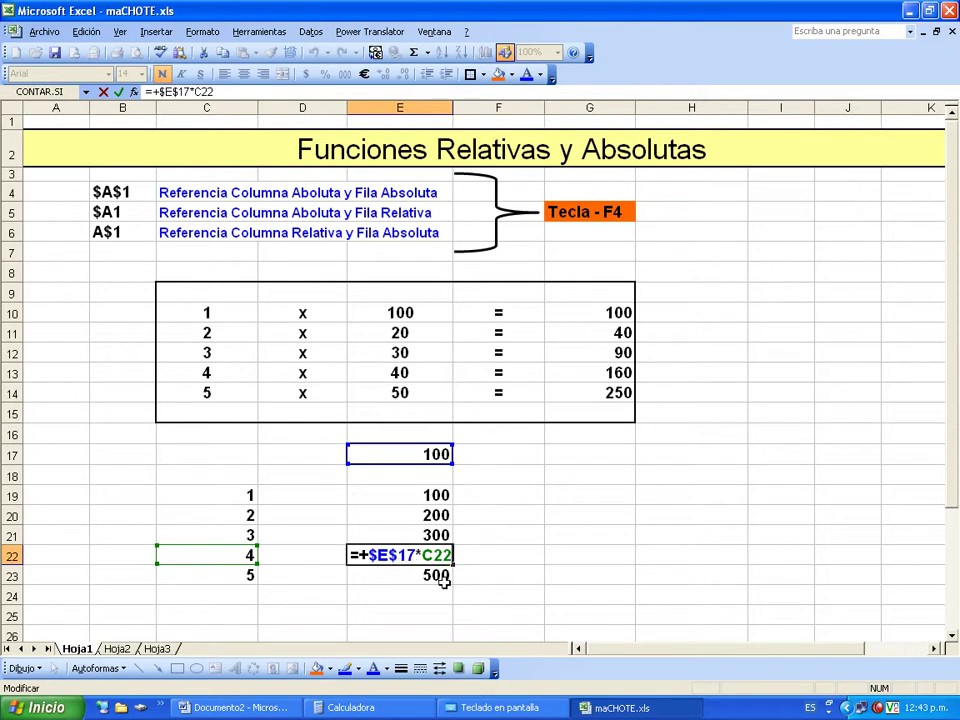
key("ctrl+Return")
Examine how the fixed value in E17 pairs with the multipliers in column C and the results in E19:E23.
left_click(413, 457)
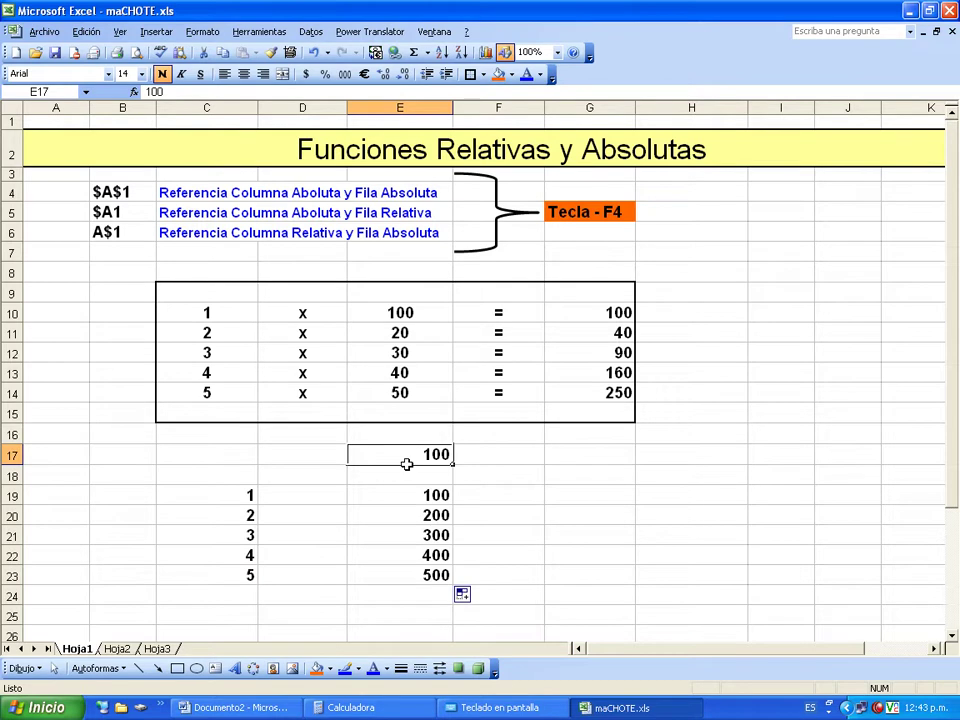
left_click_drag(418, 495, 423, 575)
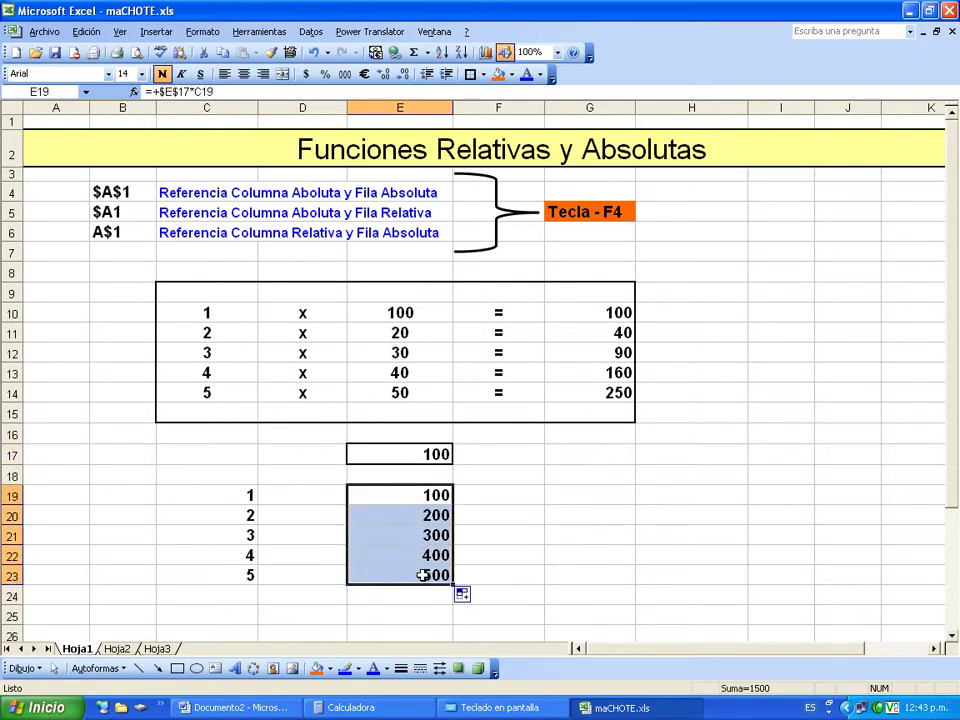
left_click(407, 495)
left_click(240, 497)
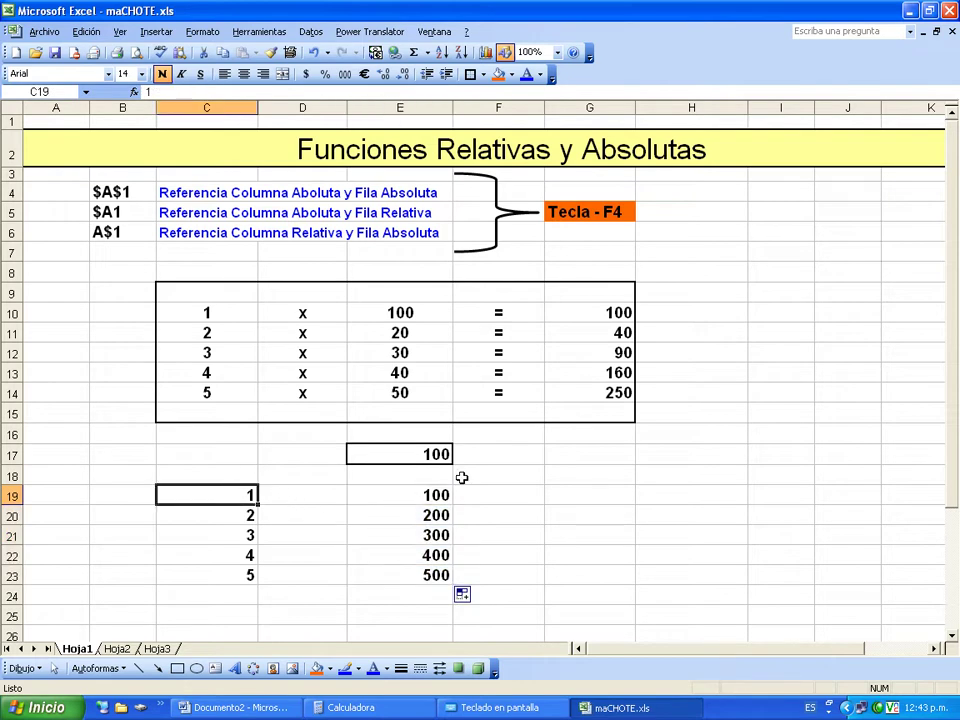
left_click(410, 457)
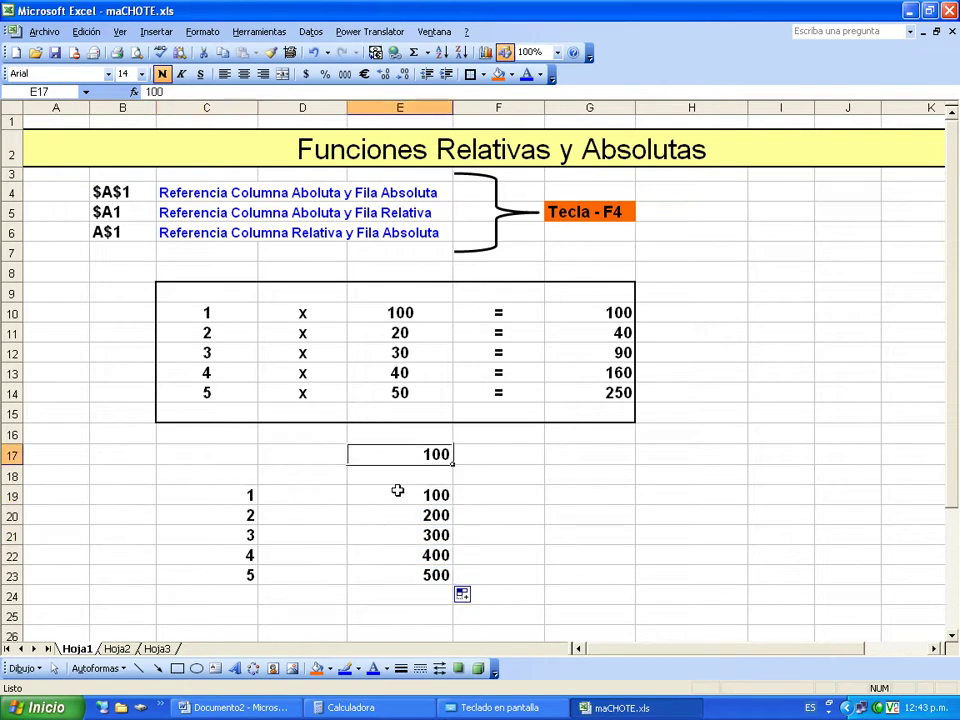
left_click(242, 514)
left_click(405, 458)
left_click(255, 534)
left_click(378, 461)
left_click(403, 518)
Set the fixed value in E17 to 50.
left_click(408, 455)
type("50")
key("Return")
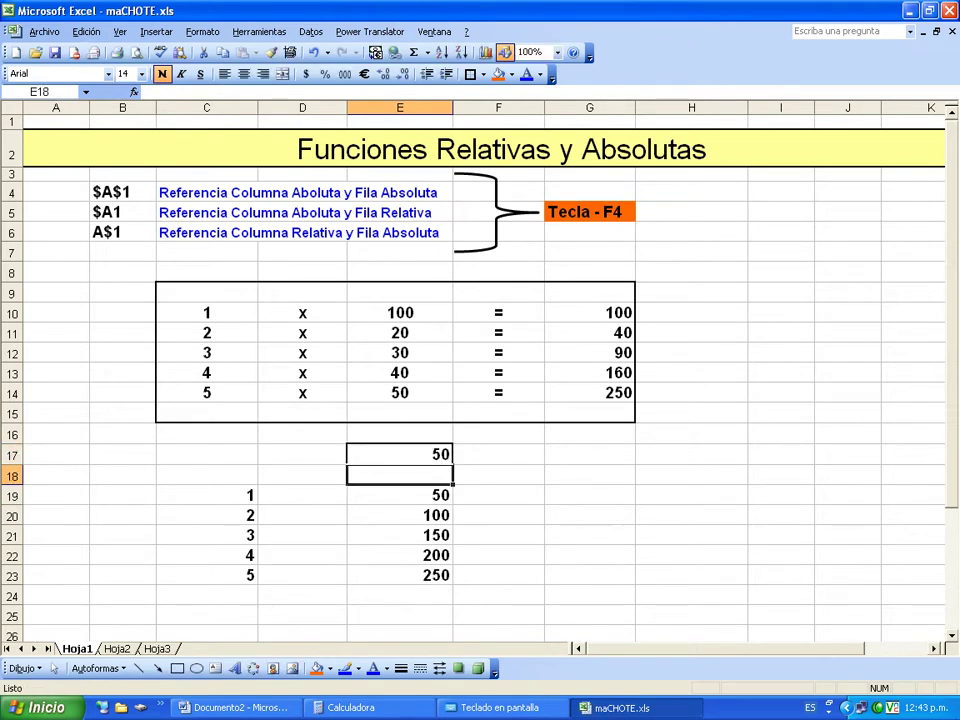
Examine the results in E19:E23 and the cells referenced by the formula in E19.
key("Down")
key("Down")
key("Up")
key("Down")
key("Down")
key("Down")
key("Down")
key("Up")
key("Up")
key("Up")
key("Up")
key("Down")
key("Down")
key("Down")
key("Down")
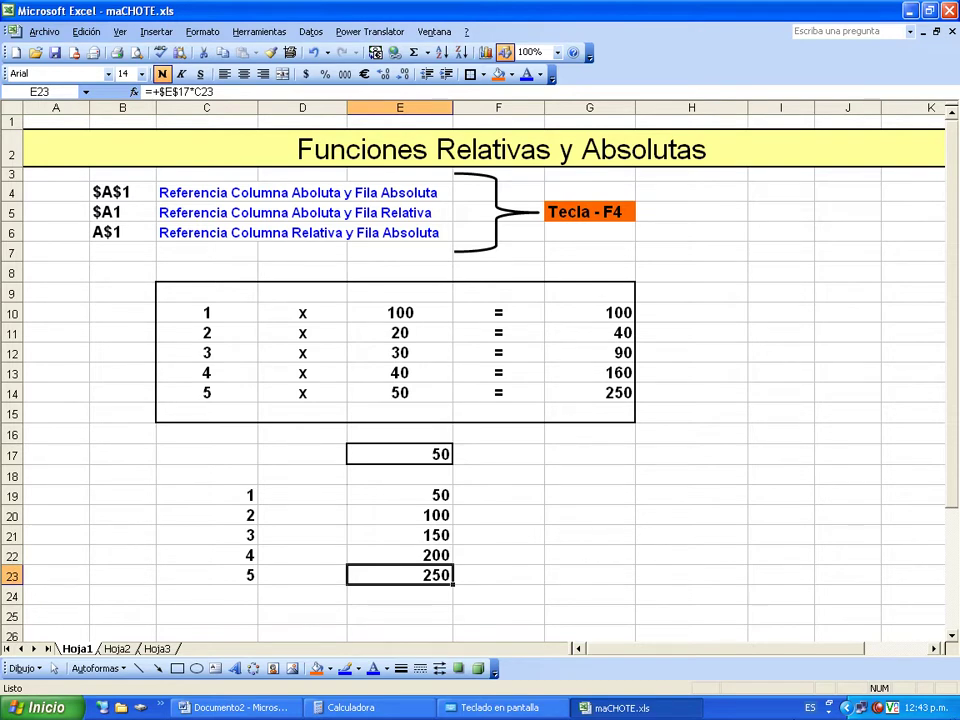
left_click(433, 496)
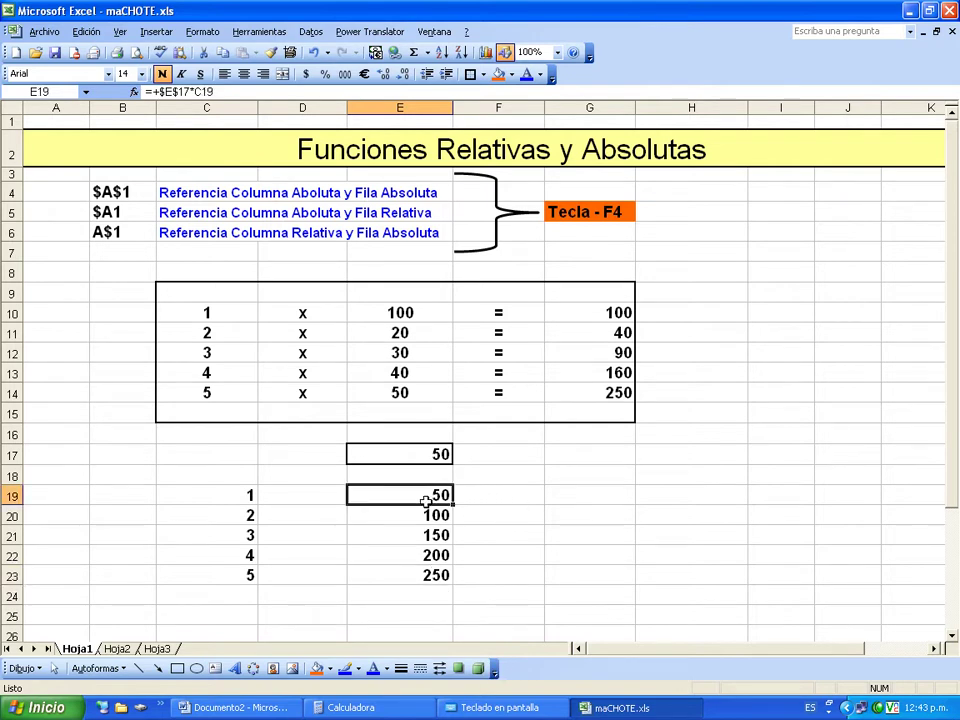
double_click(425, 500)
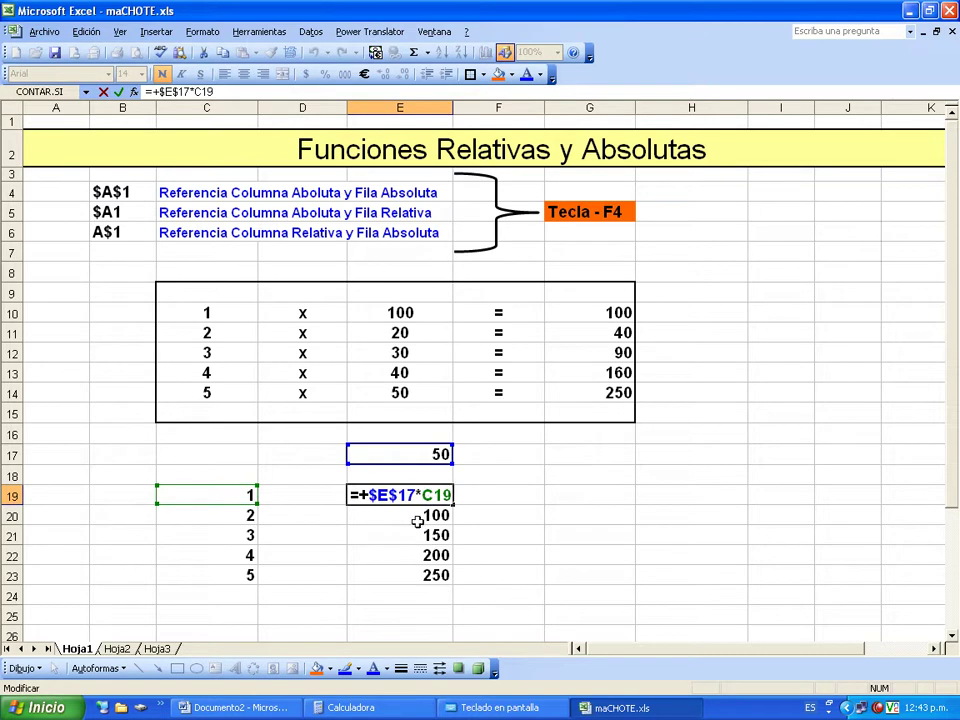
key("Escape")
Clear the formulas from E19:E23 and enter +C19*E17 in E19 with only relative references.
left_click_drag(428, 496, 429, 574)
key("Delete")
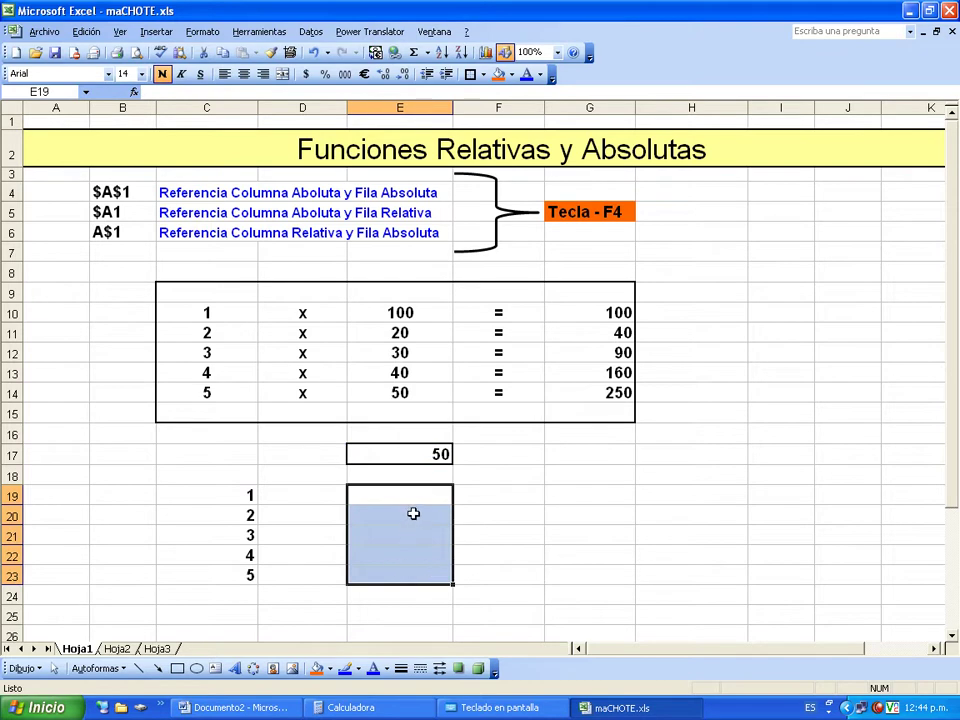
left_click(416, 497)
left_click(497, 708)
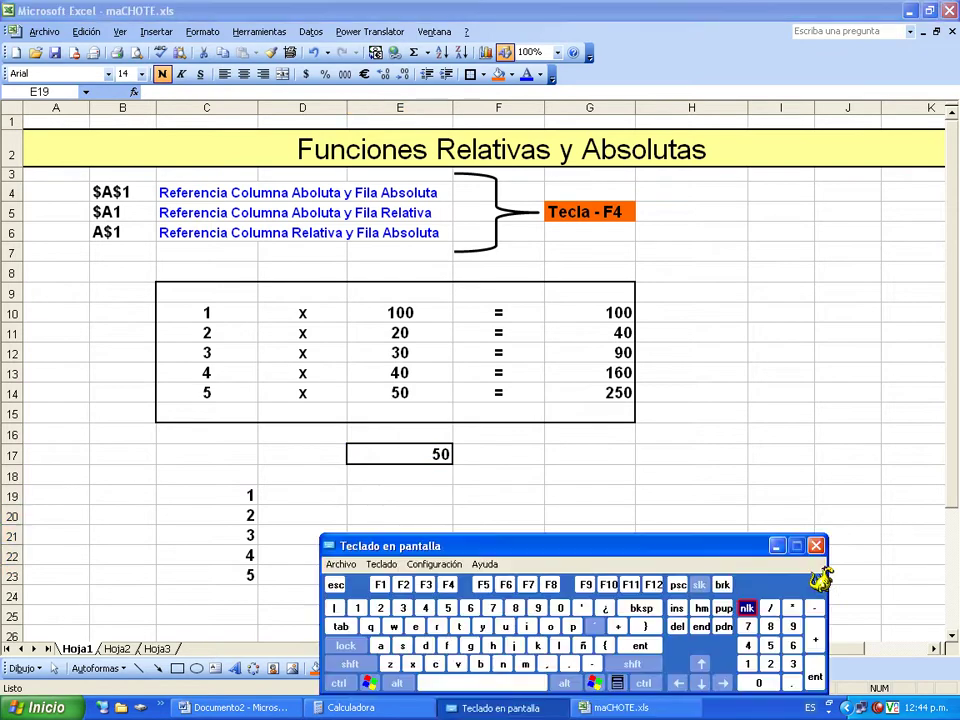
left_click(814, 634)
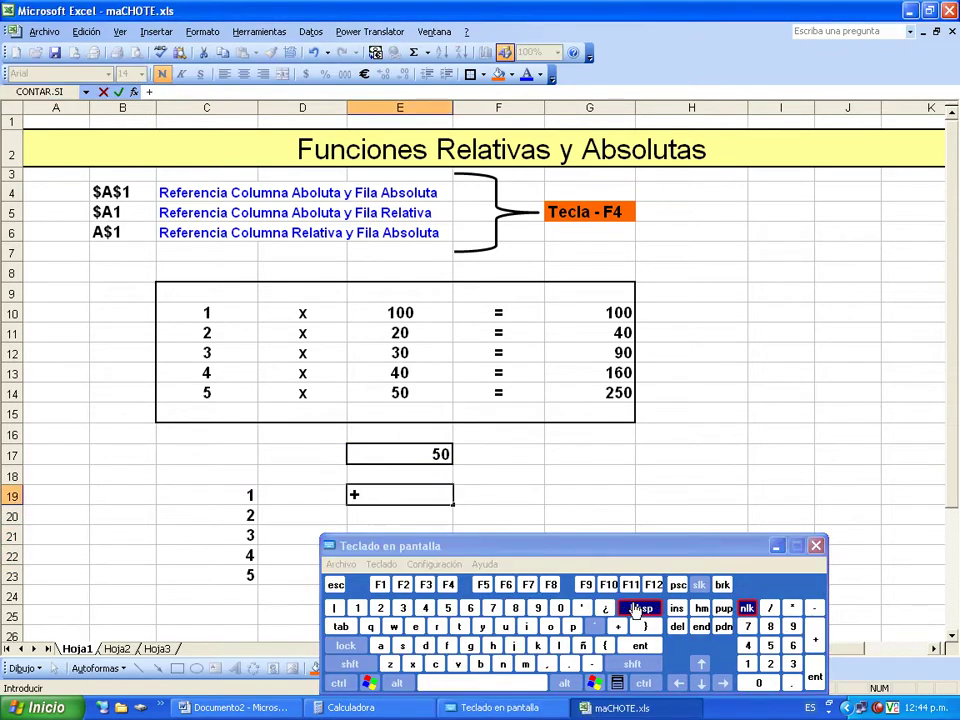
left_click(220, 497)
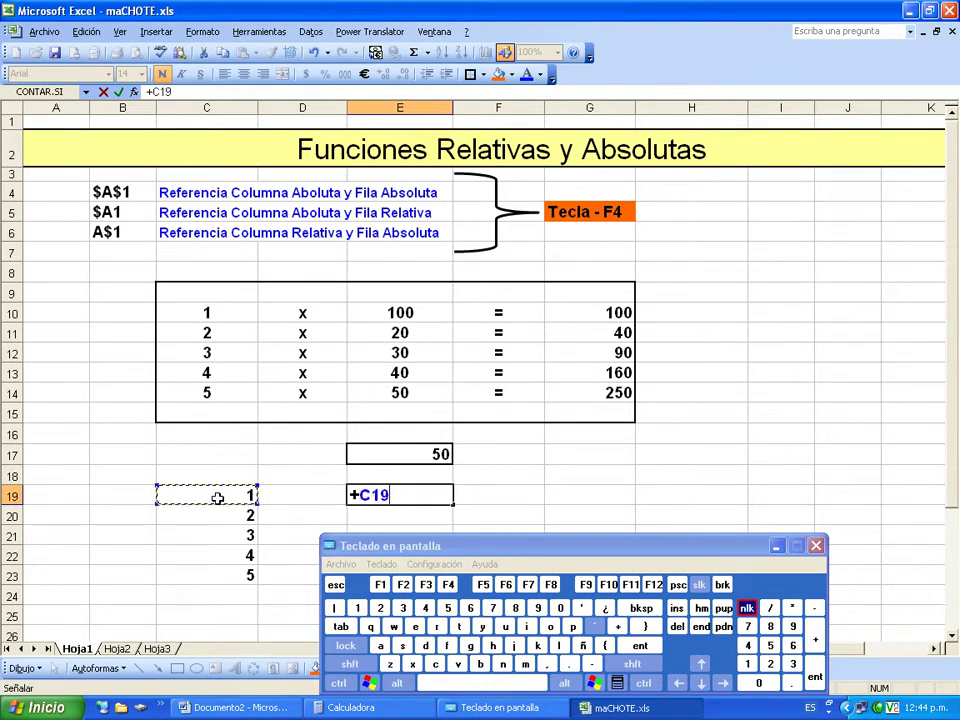
left_click(791, 609)
left_click(411, 454)
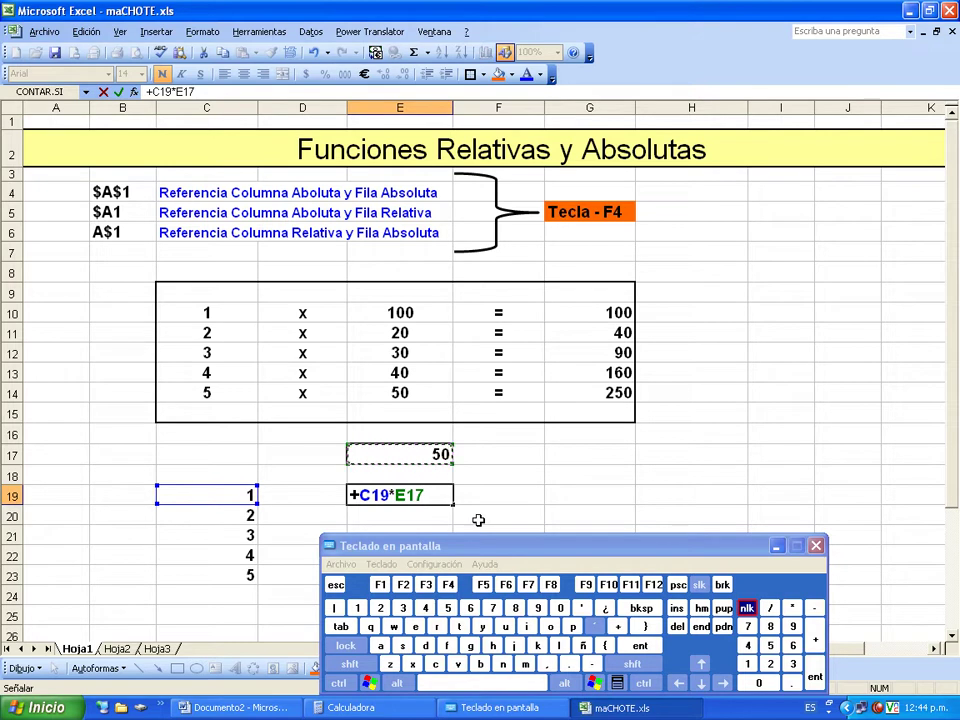
left_click(636, 646)
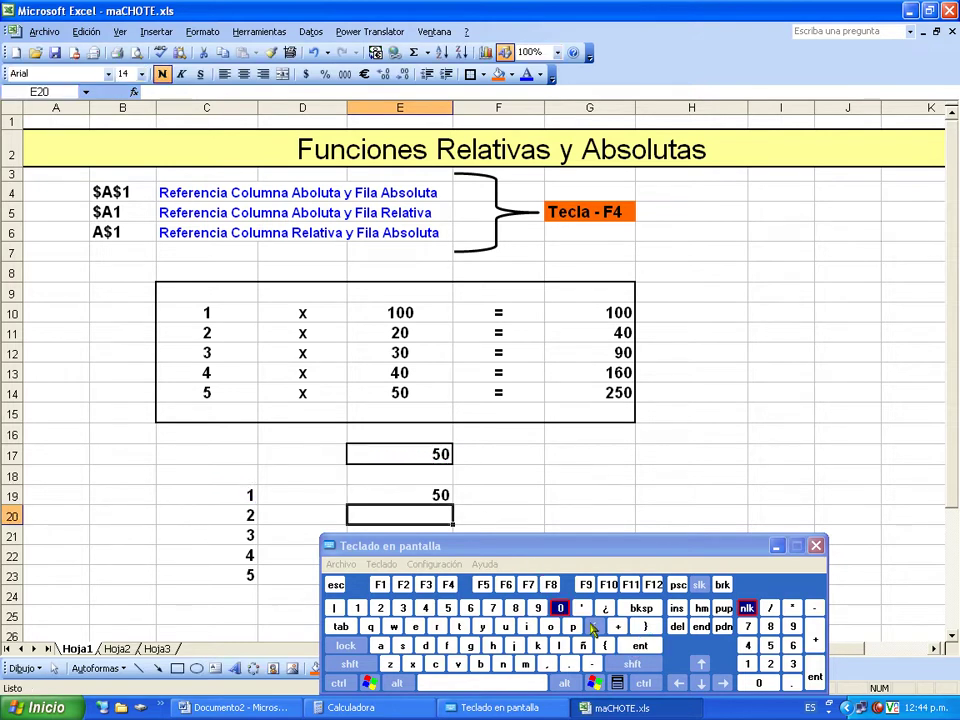
Put away the on-screen keyboard and fill the relative formula from E19 down through E23.
left_click(779, 547)
left_click(435, 493)
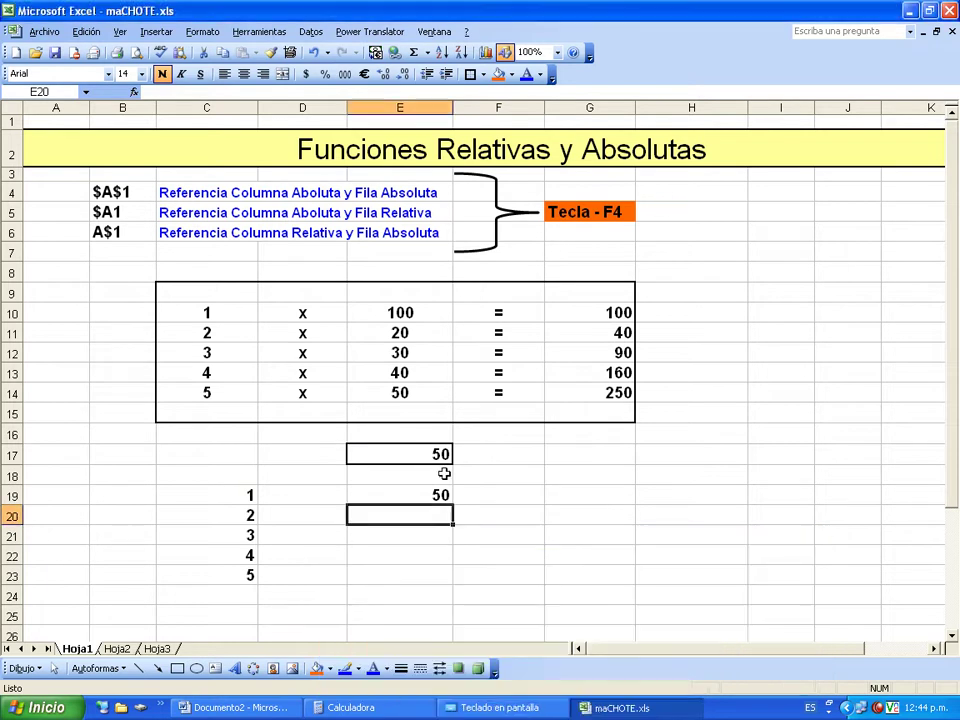
left_click_drag(451, 504, 452, 577)
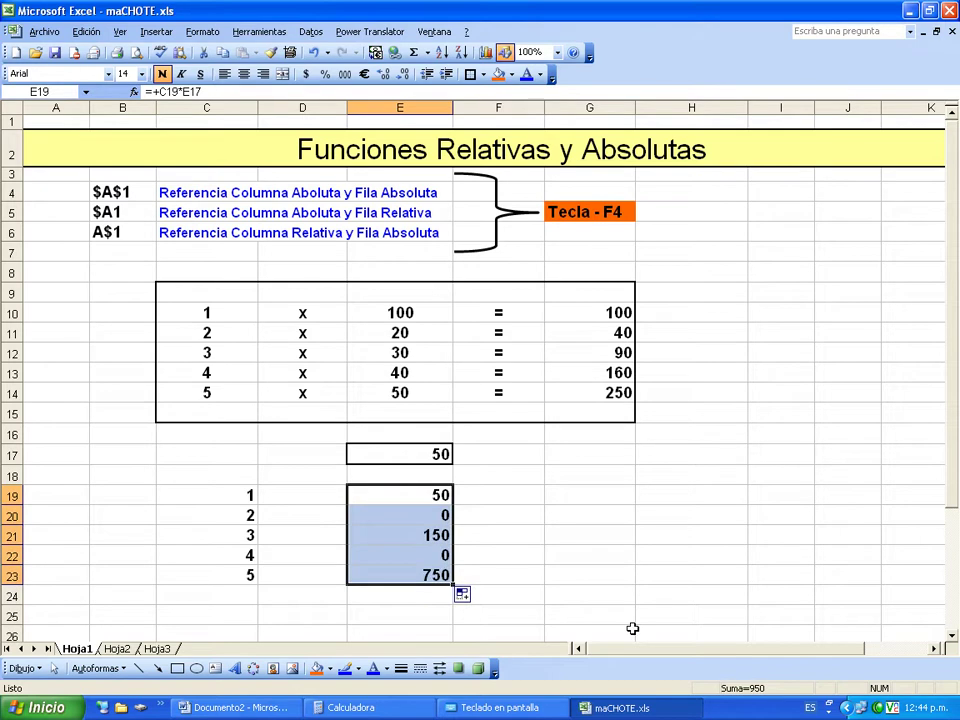
Examine the formulas in E19 through E23 one by one to see which cells each relative reference points to.
left_click(418, 495)
double_click(418, 495)
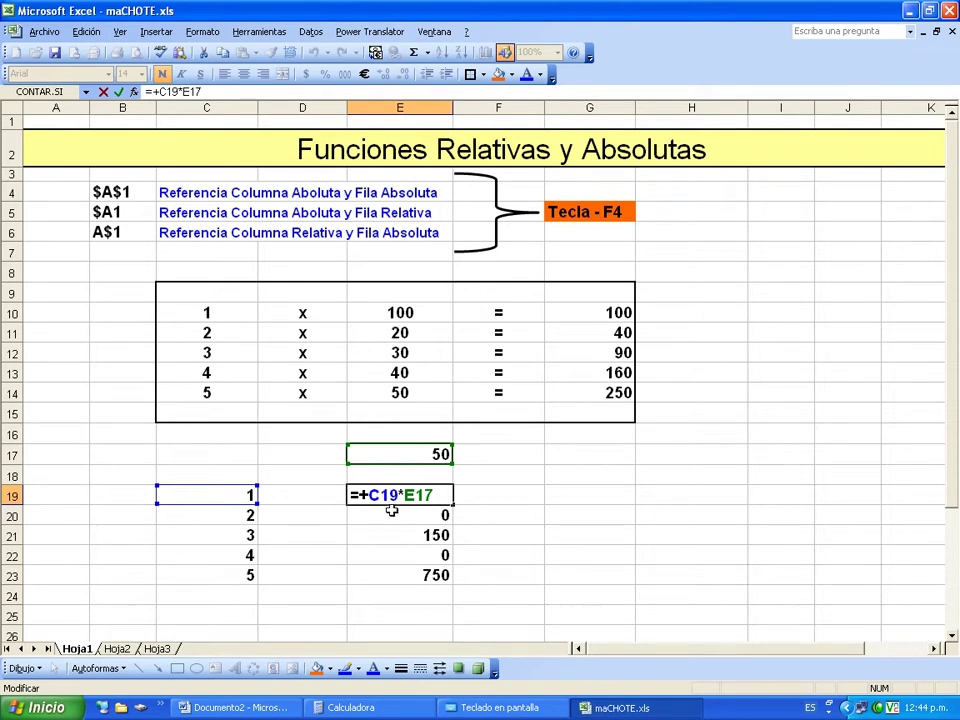
left_click(400, 517)
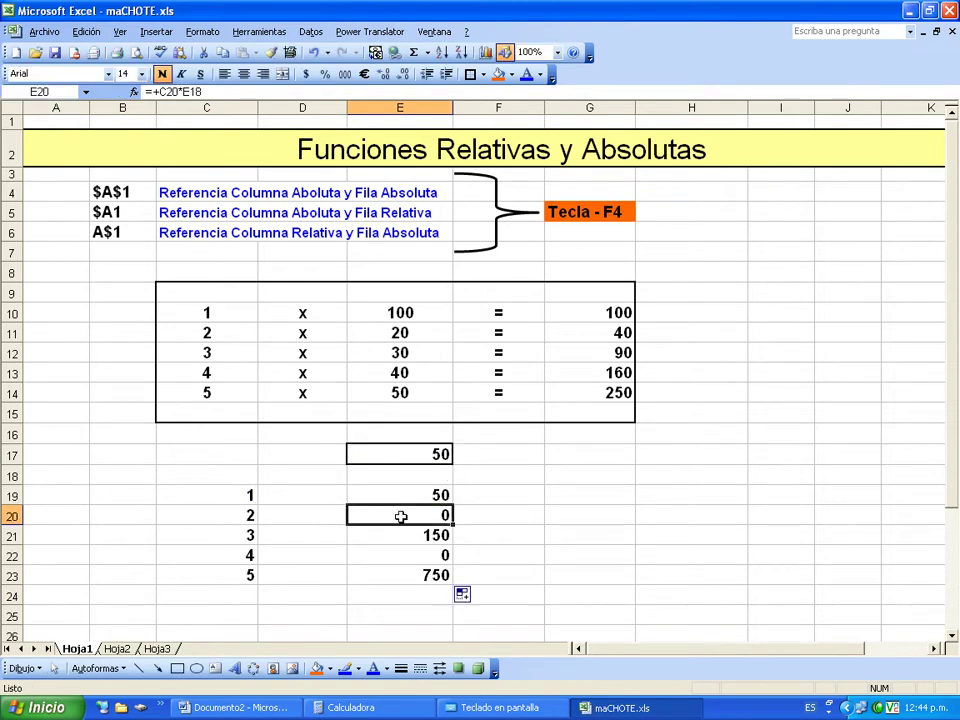
double_click(400, 517)
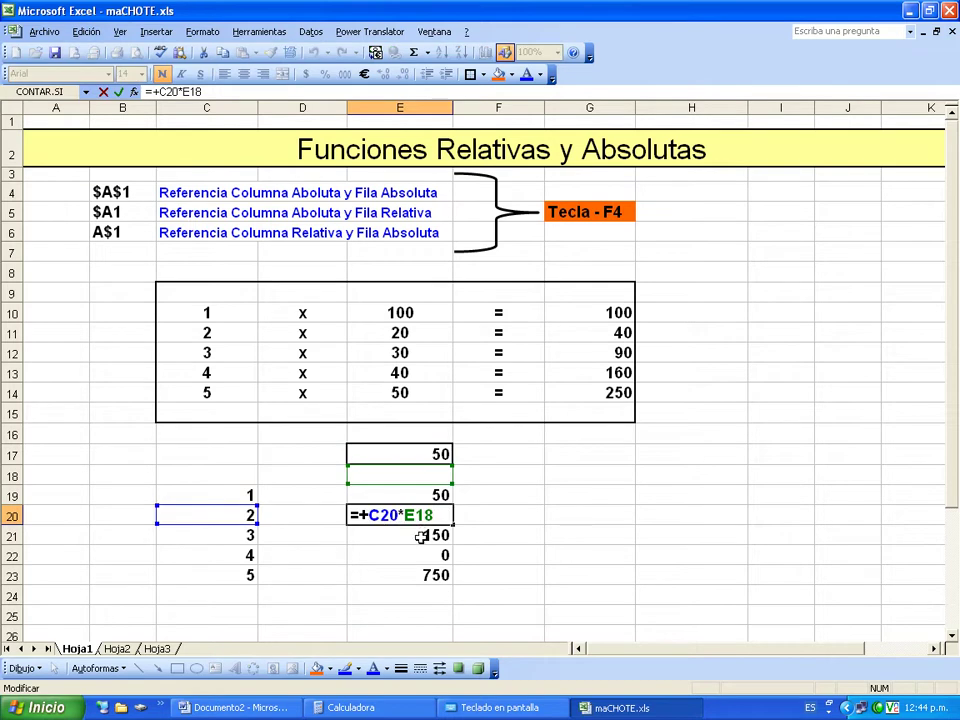
key("Return")
left_click(416, 536)
double_click(415, 537)
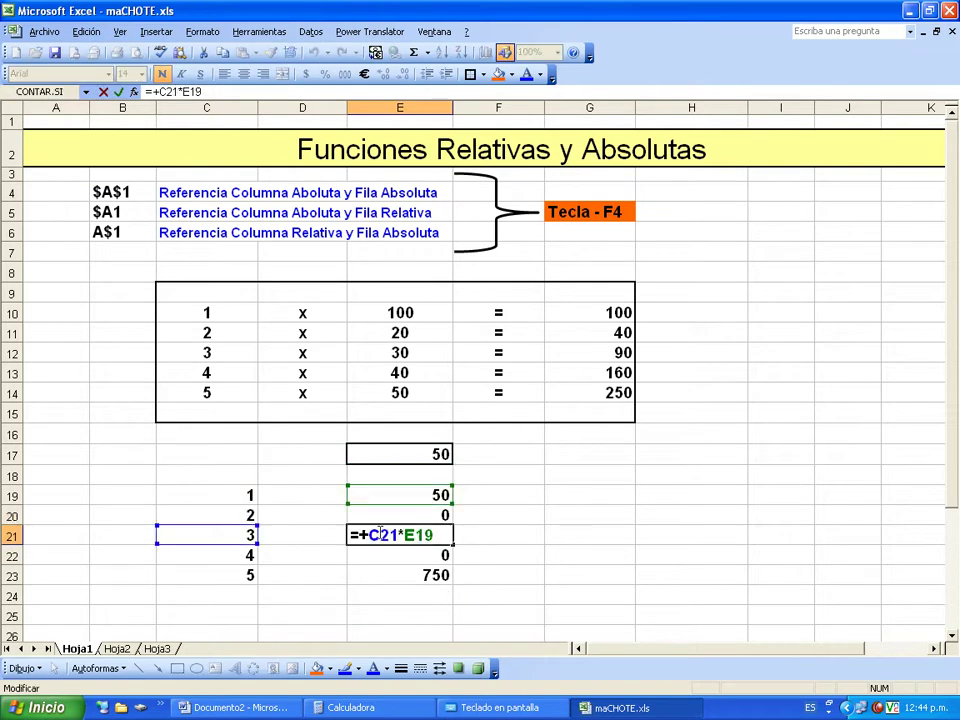
key("Return")
left_click(409, 551)
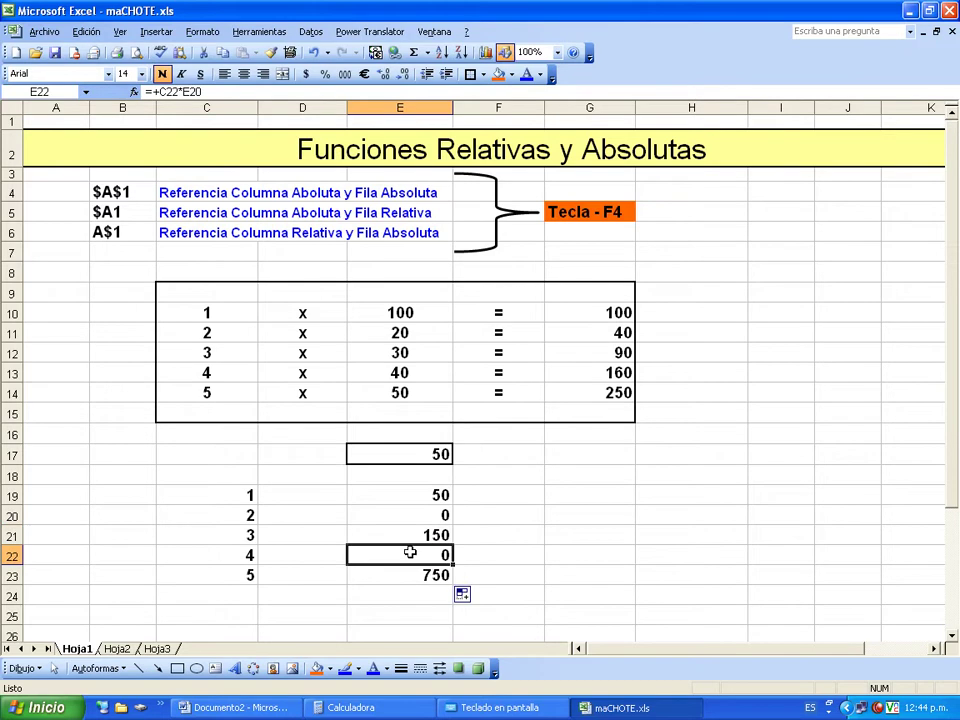
double_click(406, 551)
key("Return")
left_click(357, 572)
double_click(401, 574)
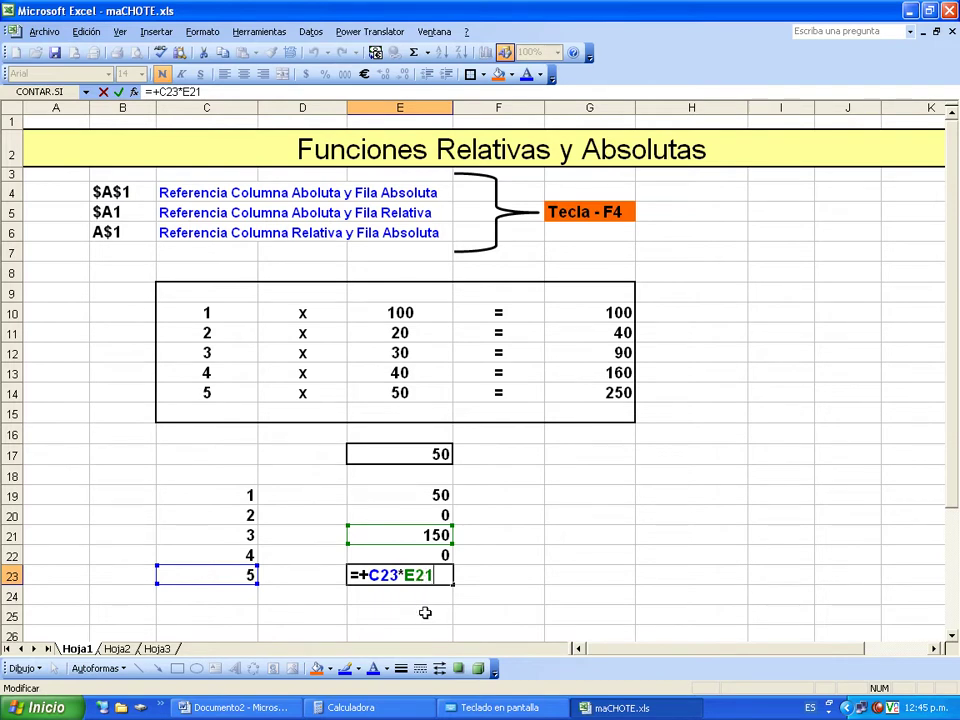
key("Escape")
Clear the relative formulas from E19:E23.
left_click(421, 502)
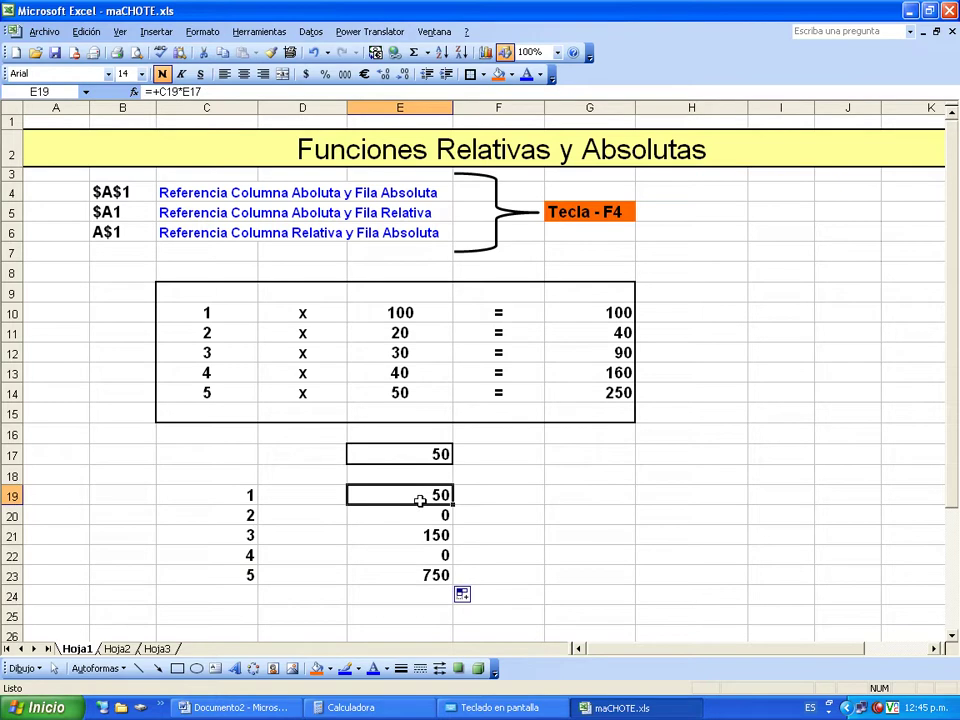
left_click_drag(417, 497, 412, 577)
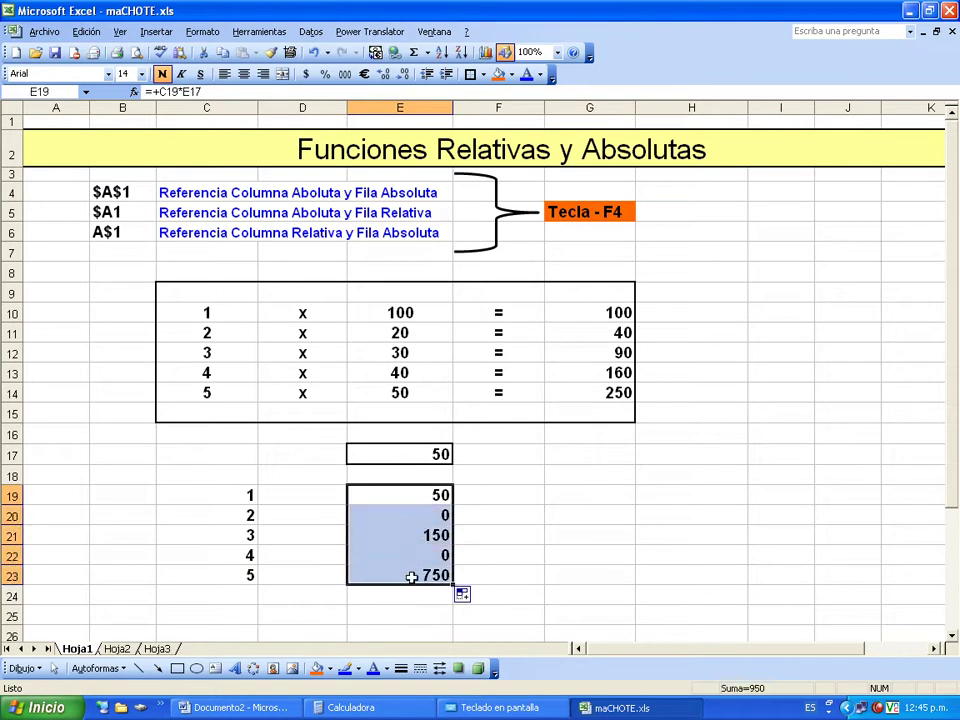
key("Delete")
Enter +C19*$E$17 in E19 with the on-screen keyboard, making the E17 reference fully absolute, and put the keyboard away.
left_click(435, 501)
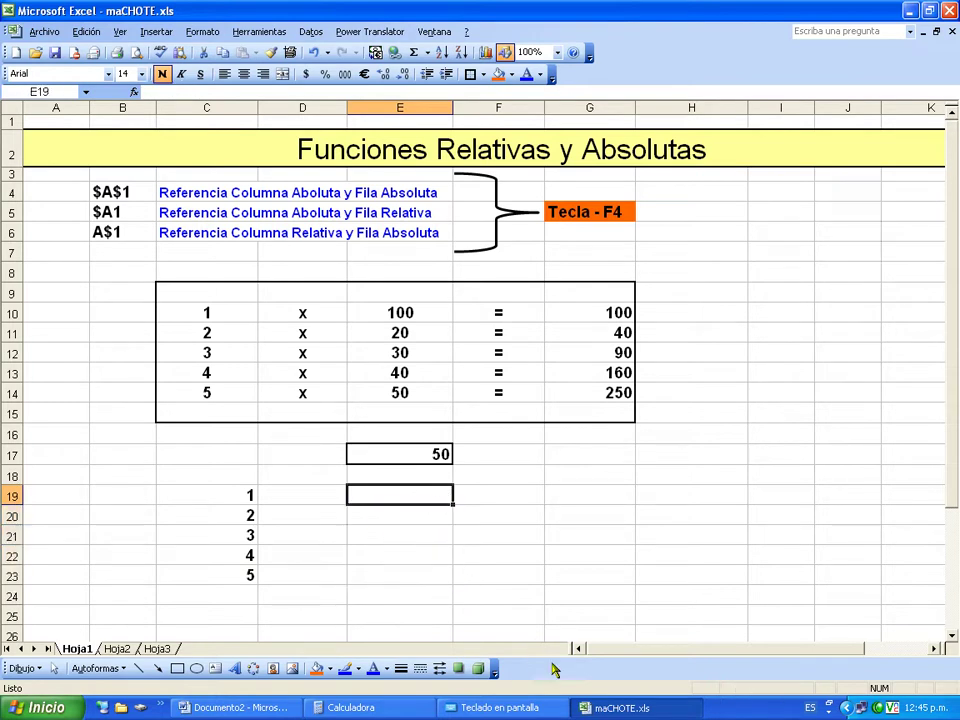
left_click(497, 707)
left_click_drag(714, 672, 762, 515)
left_click(866, 601)
left_click_drag(714, 507, 706, 538)
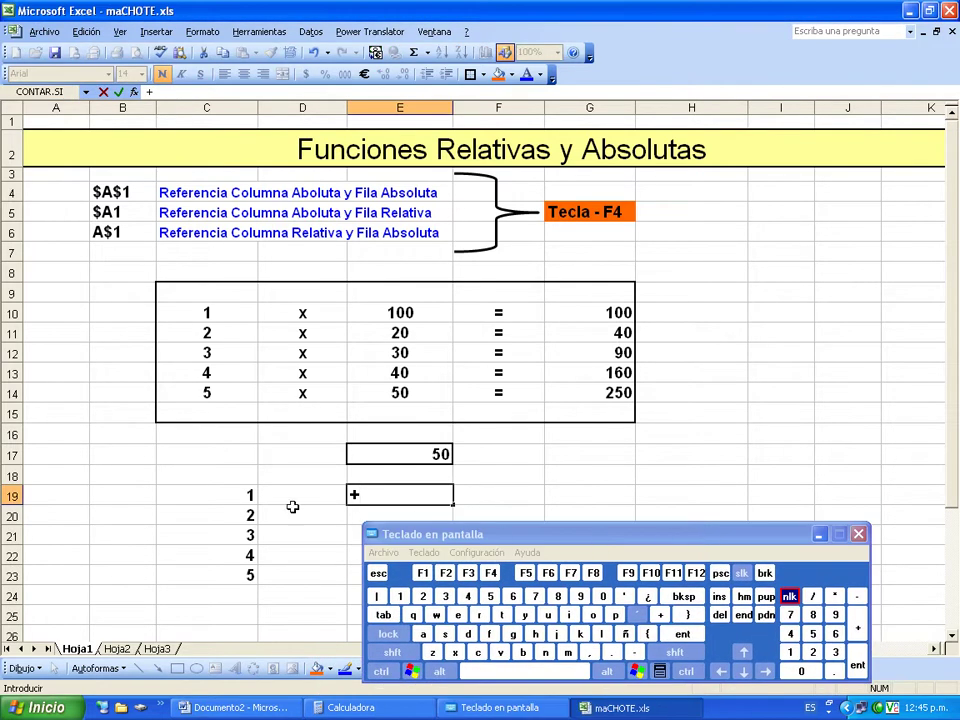
left_click(226, 498)
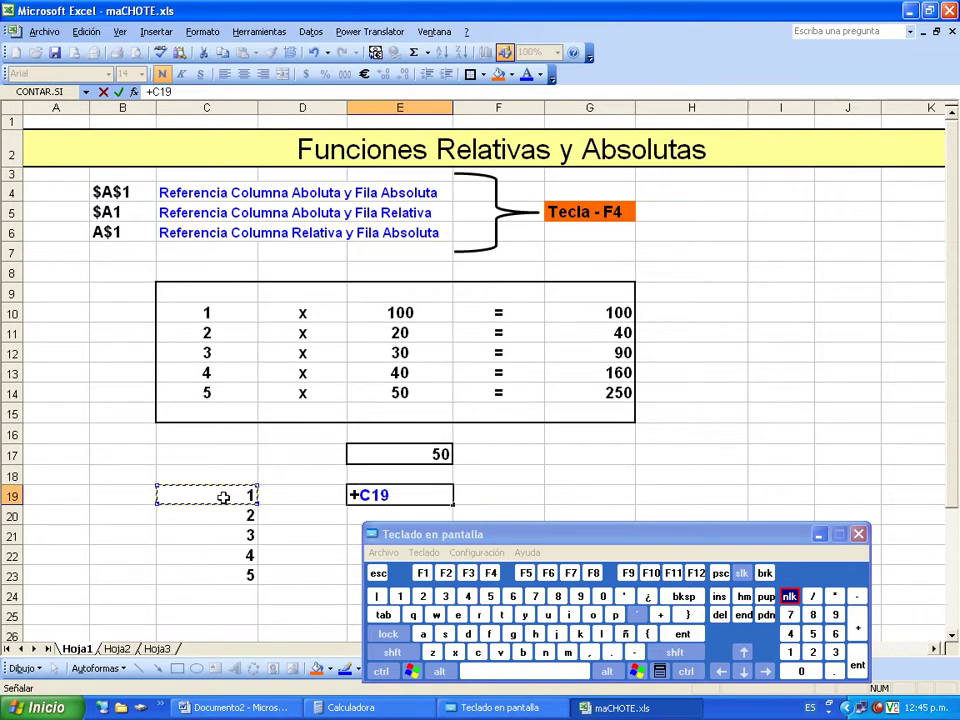
left_click(833, 597)
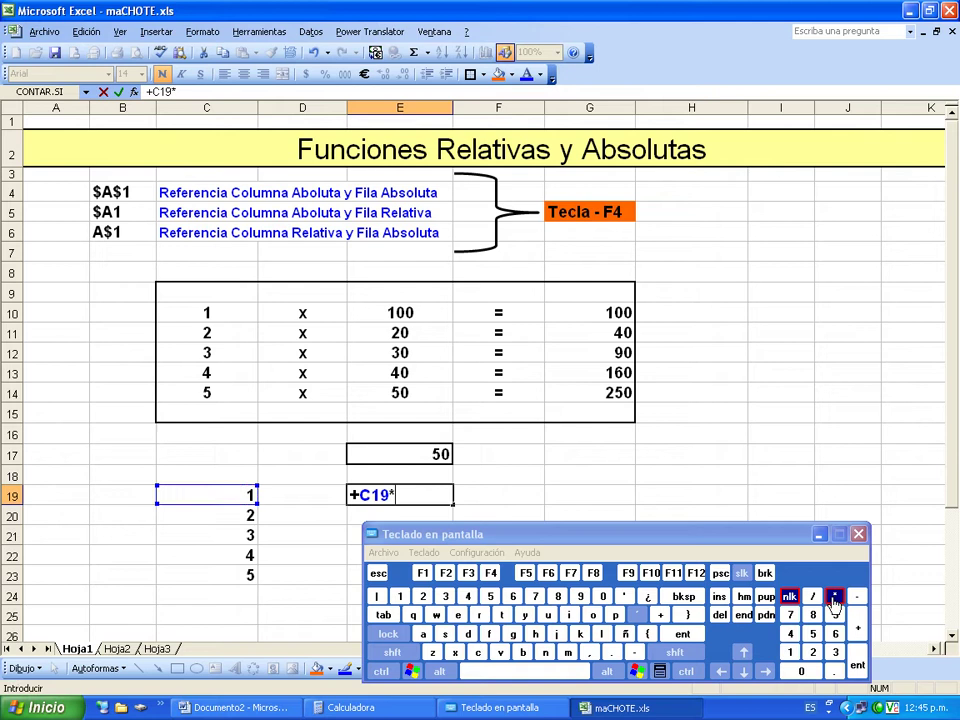
left_click(411, 456)
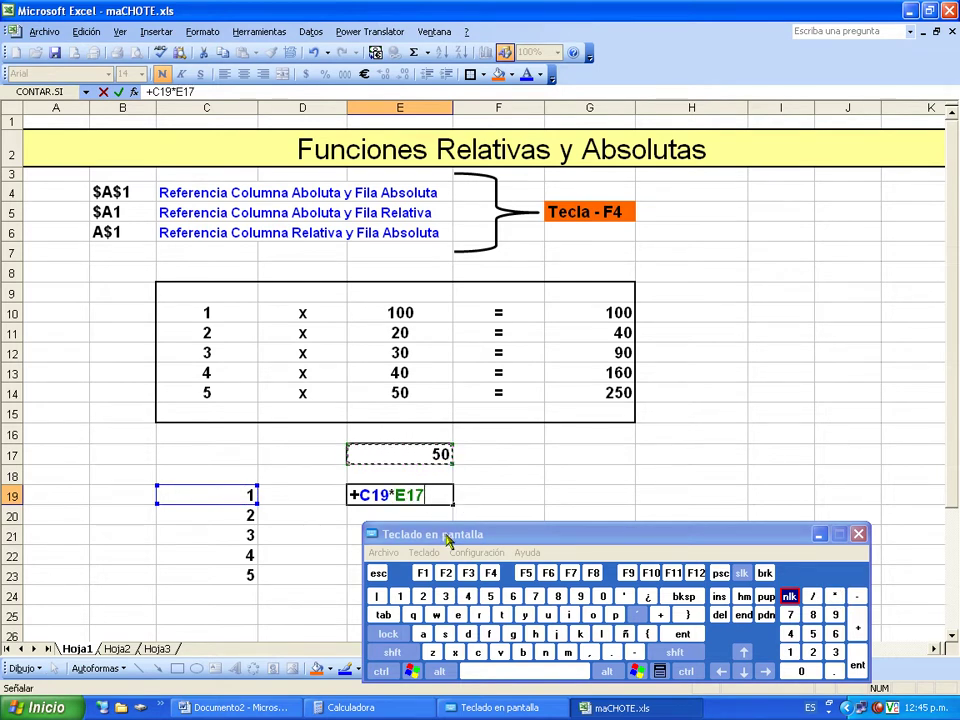
left_click(491, 577)
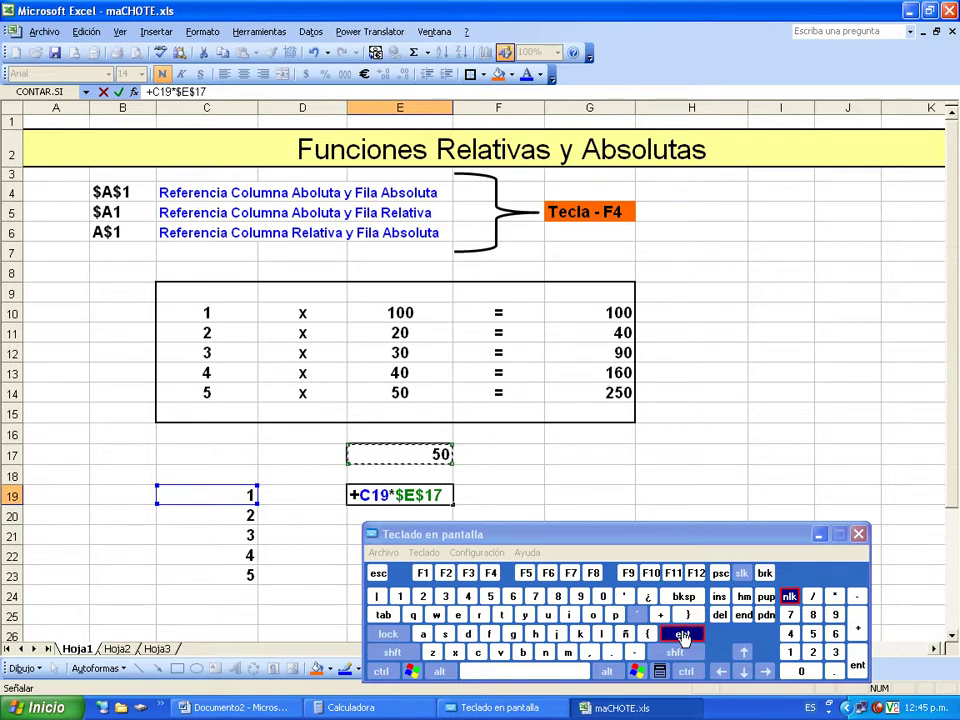
left_click(680, 634)
left_click(816, 537)
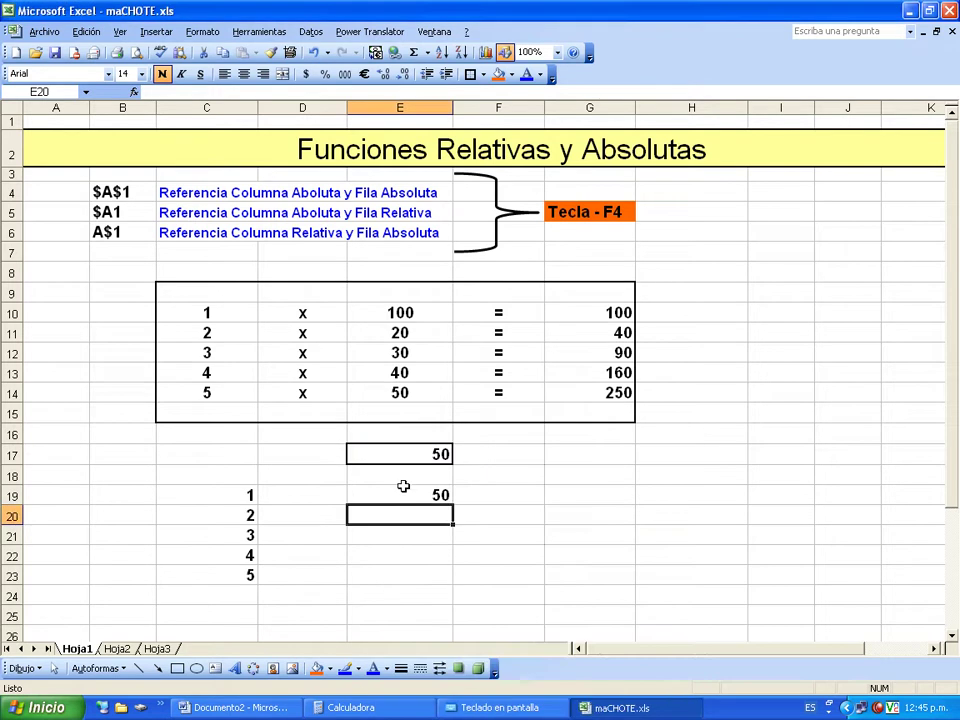
Check the references in E19's formula and fill it down through E23.
left_click(407, 494)
double_click(407, 494)
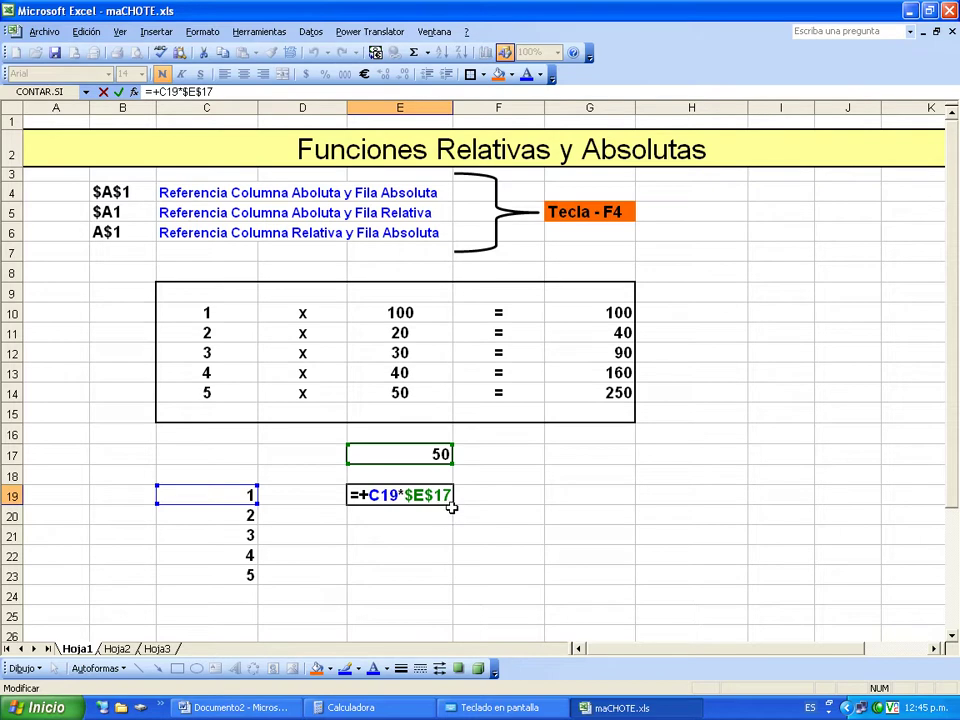
key("Escape")
left_click_drag(454, 510, 454, 578)
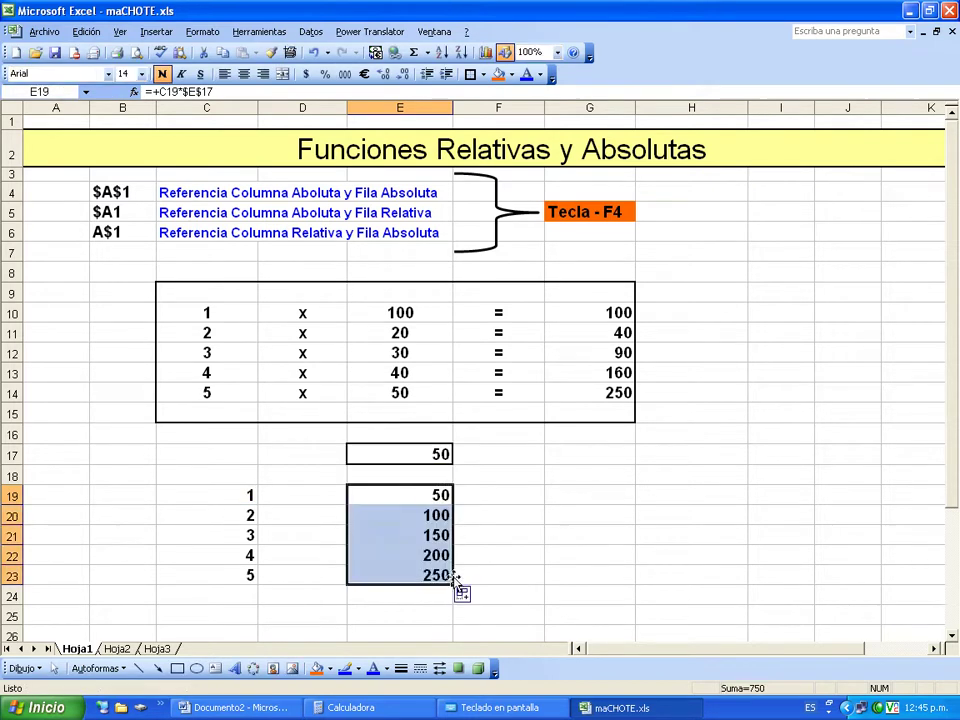
Examine the formulas in E19, E20 and E21 to compare their relative column C reference with the absolute $E$17.
left_click(420, 499)
double_click(419, 495)
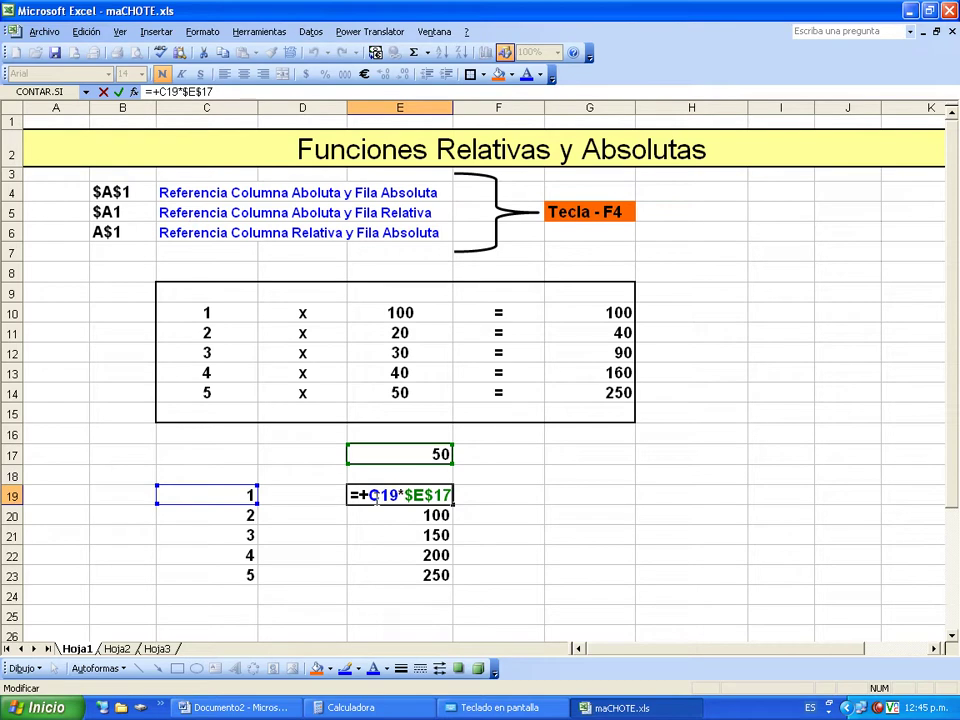
key("ctrl+Return")
left_click(386, 517)
double_click(386, 517)
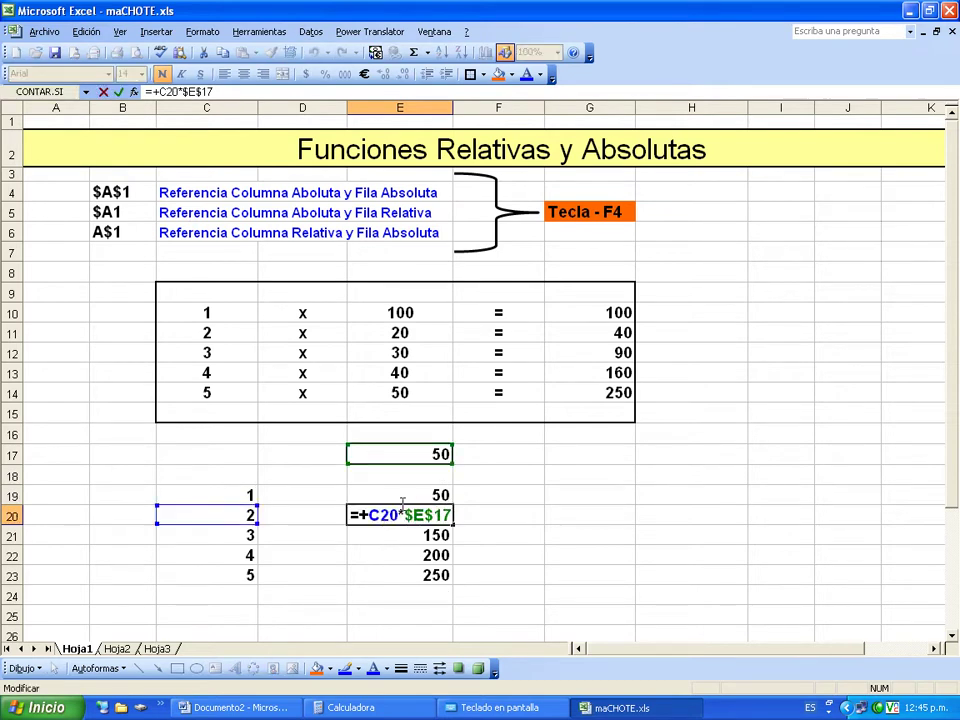
key("Return")
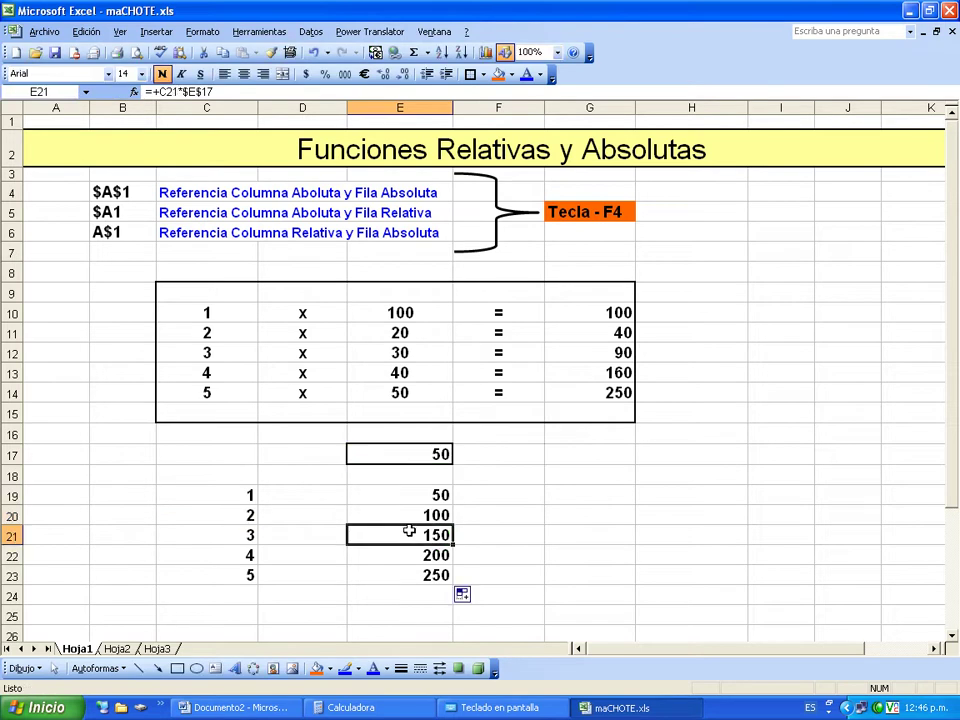
double_click(409, 531)
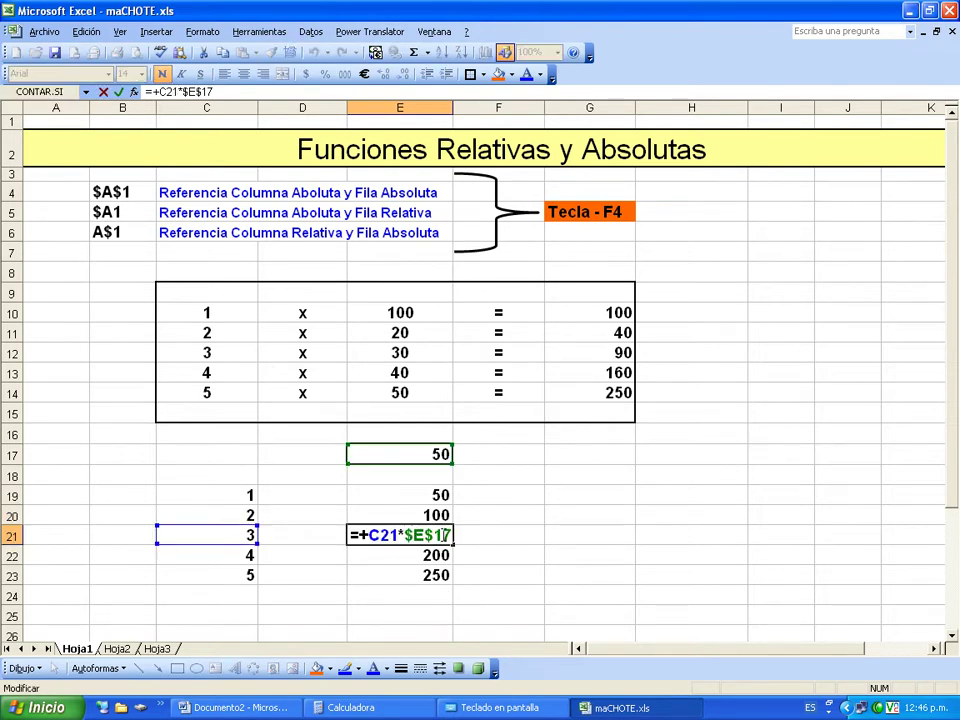
key("Escape")
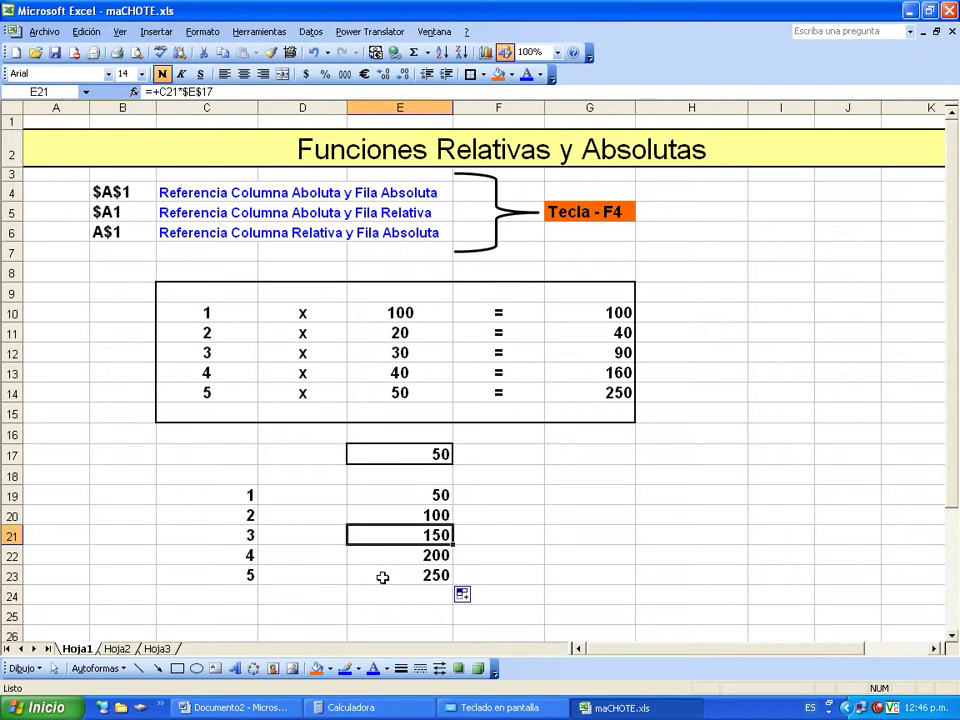
Enter +C19*$E17 in F19 with the on-screen keyboard, making only the column of E17 absolute, and put the keyboard away.
left_click(500, 497)
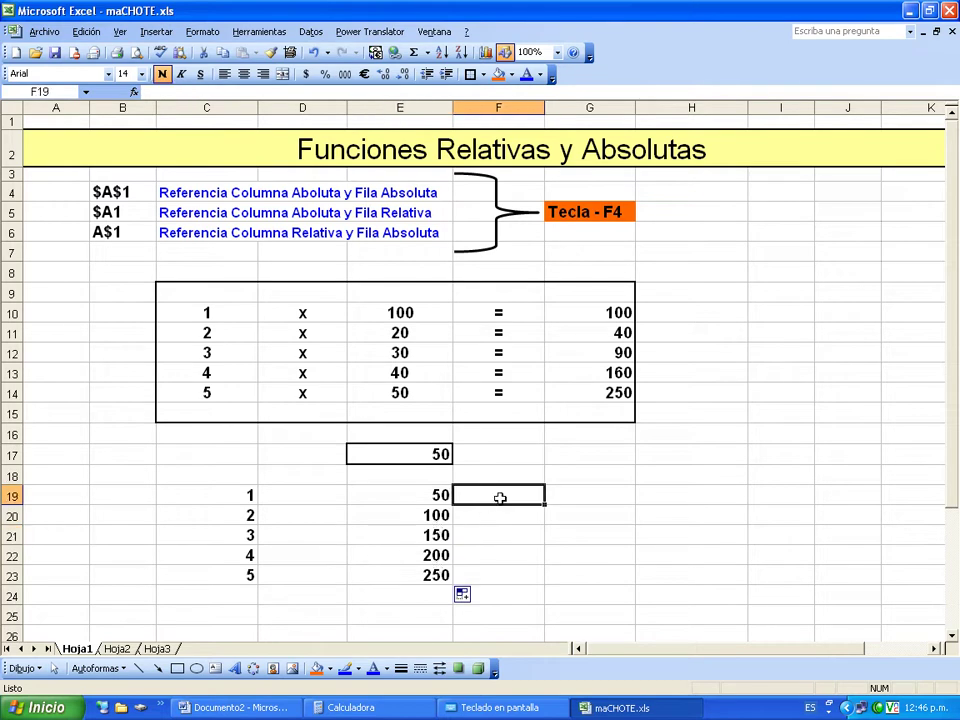
left_click(500, 707)
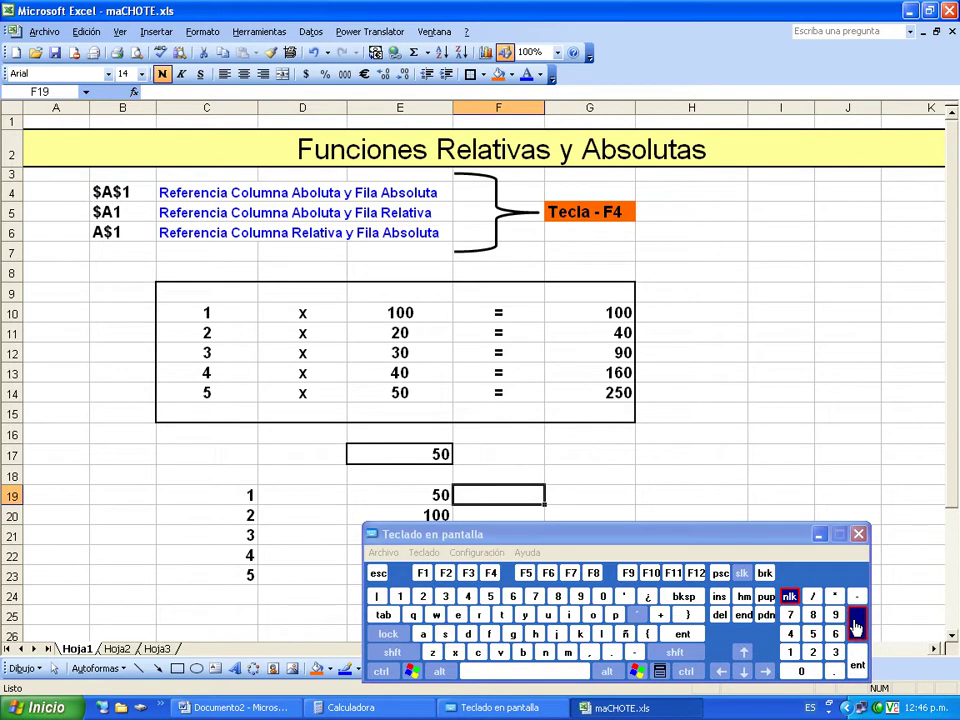
left_click(856, 626)
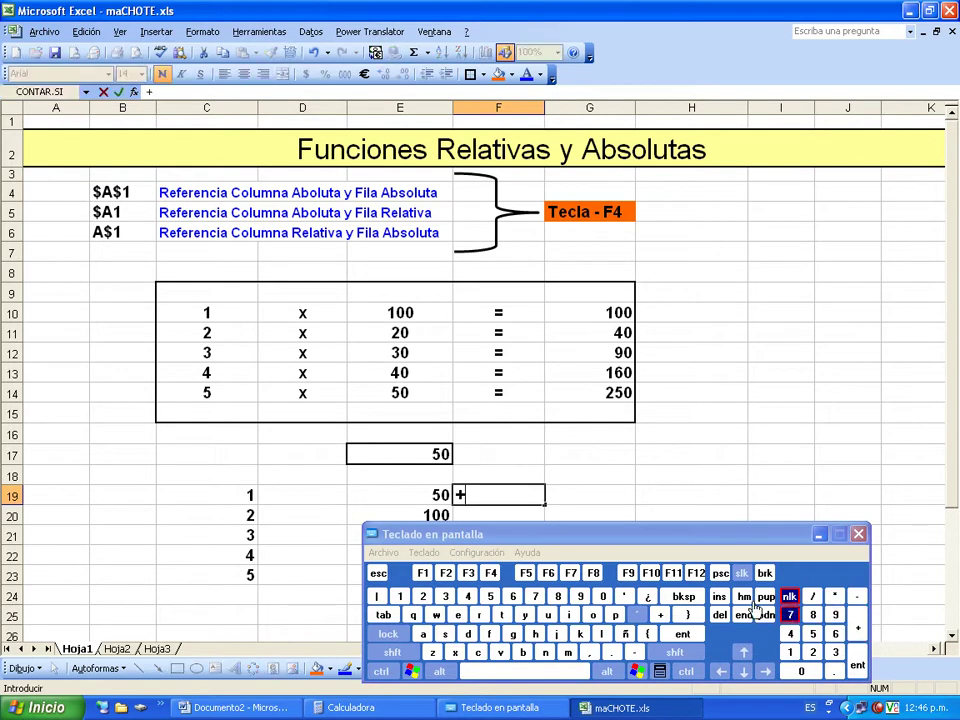
left_click(245, 497)
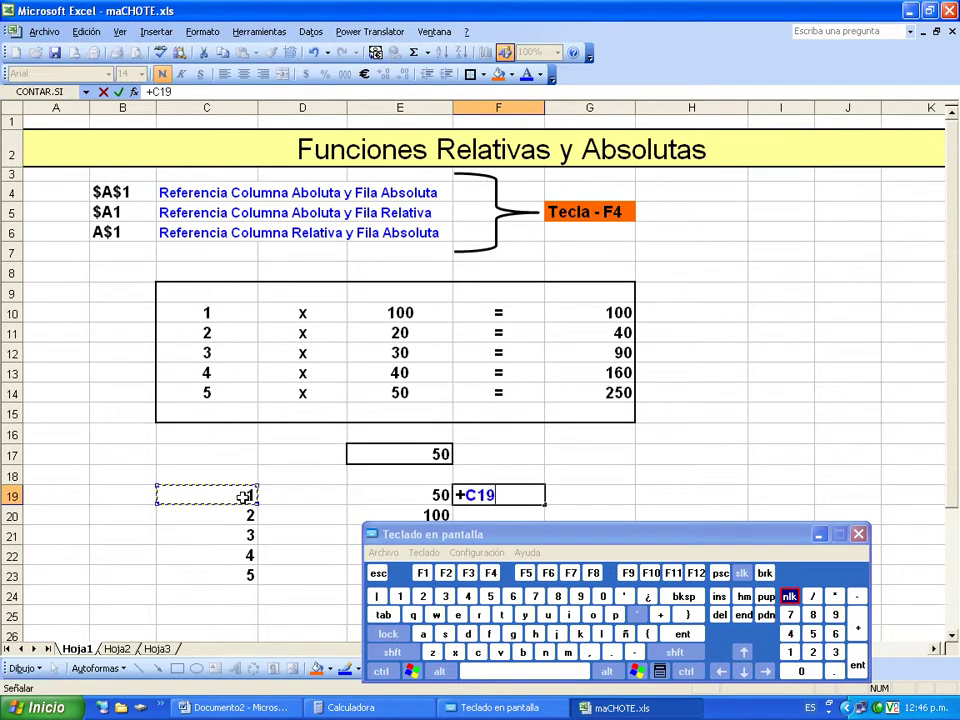
type("*")
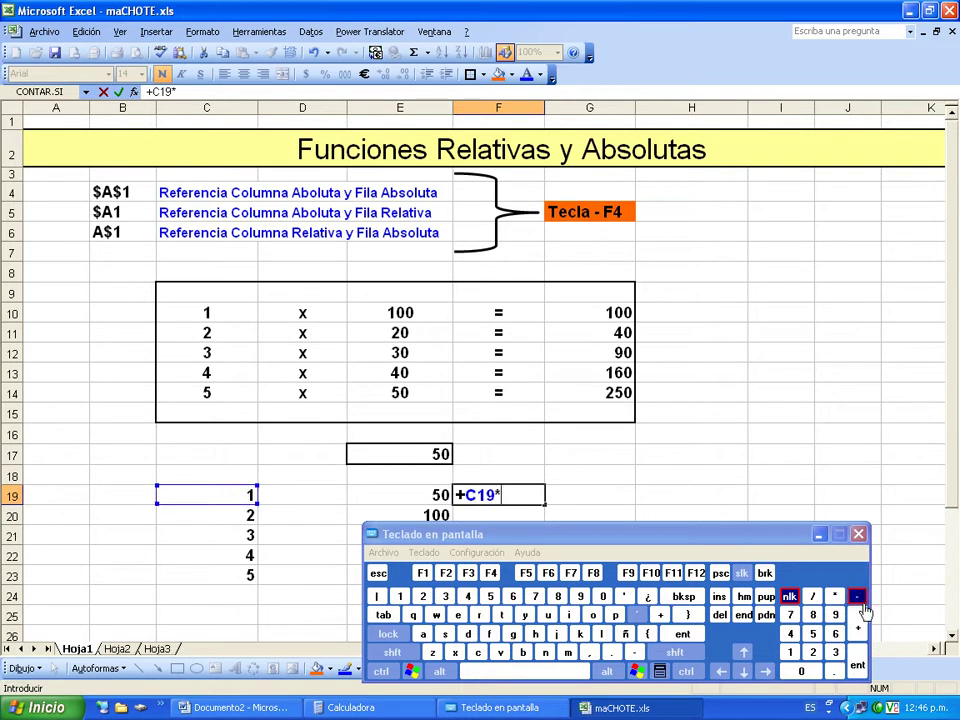
left_click(414, 456)
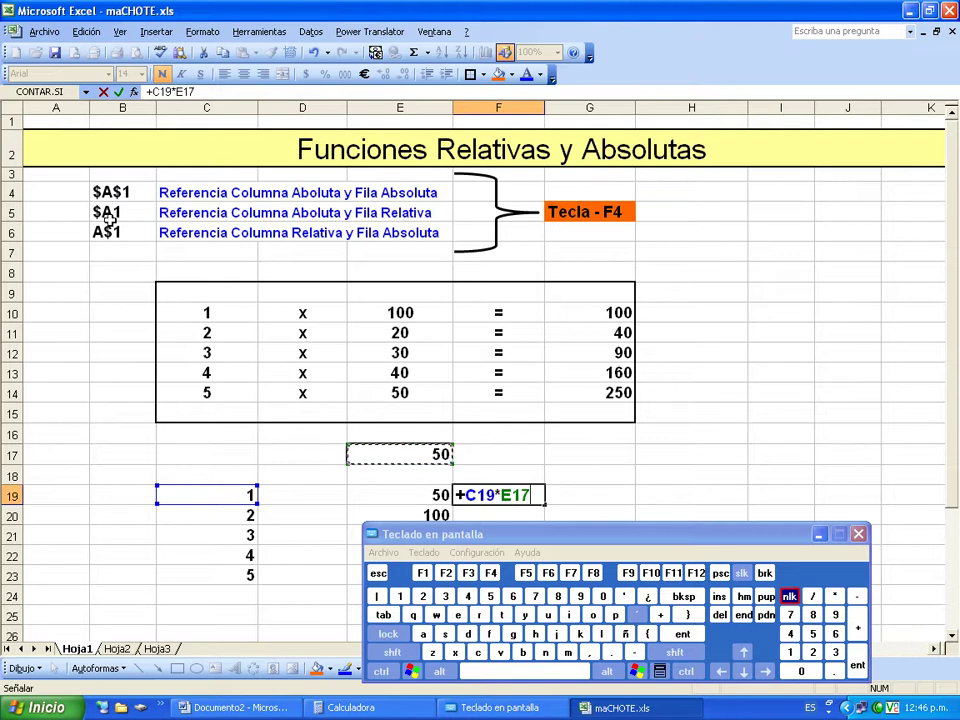
left_click(492, 578)
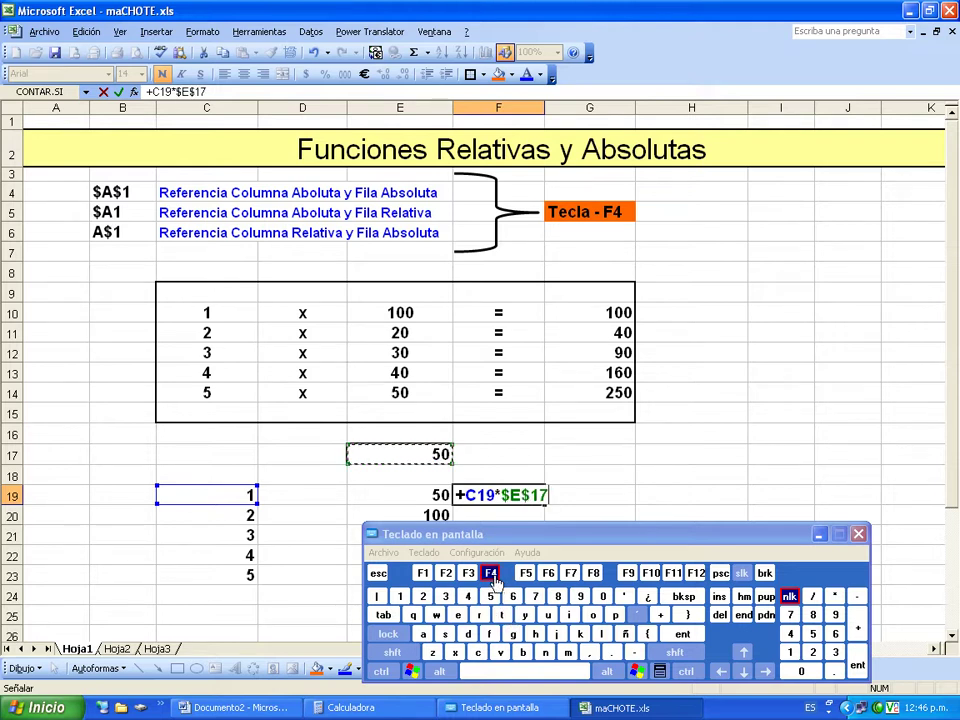
left_click(491, 576)
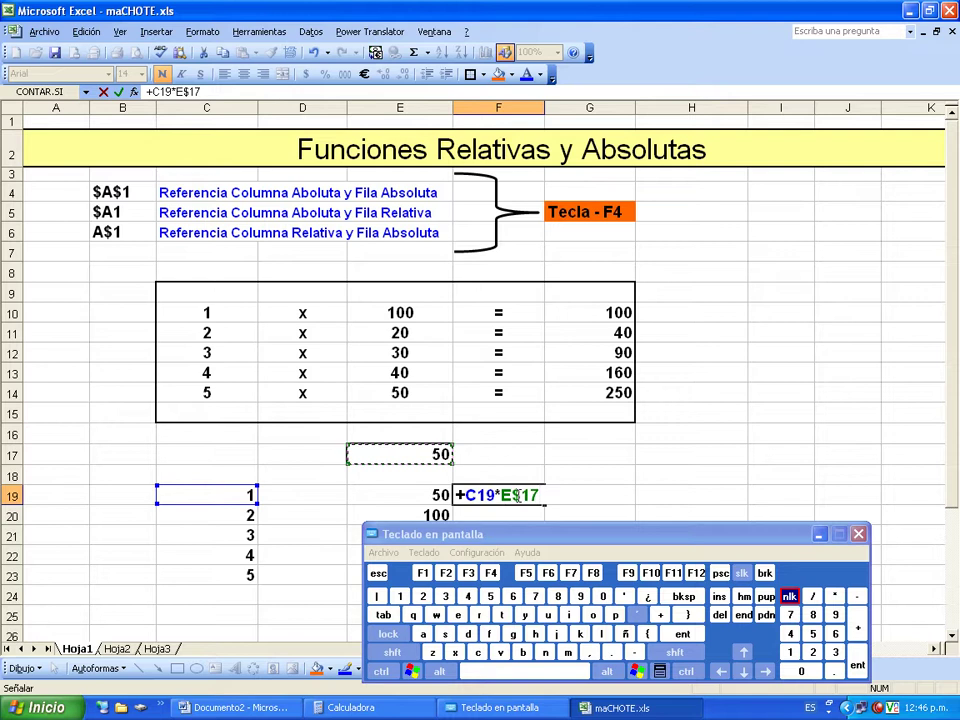
key("F4")
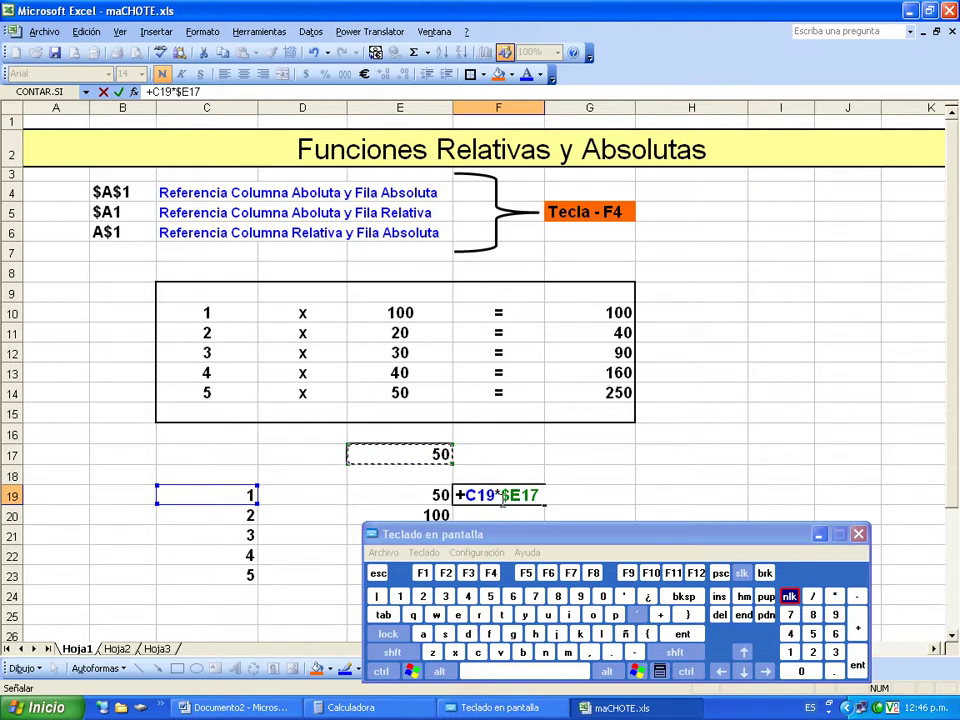
left_click(680, 634)
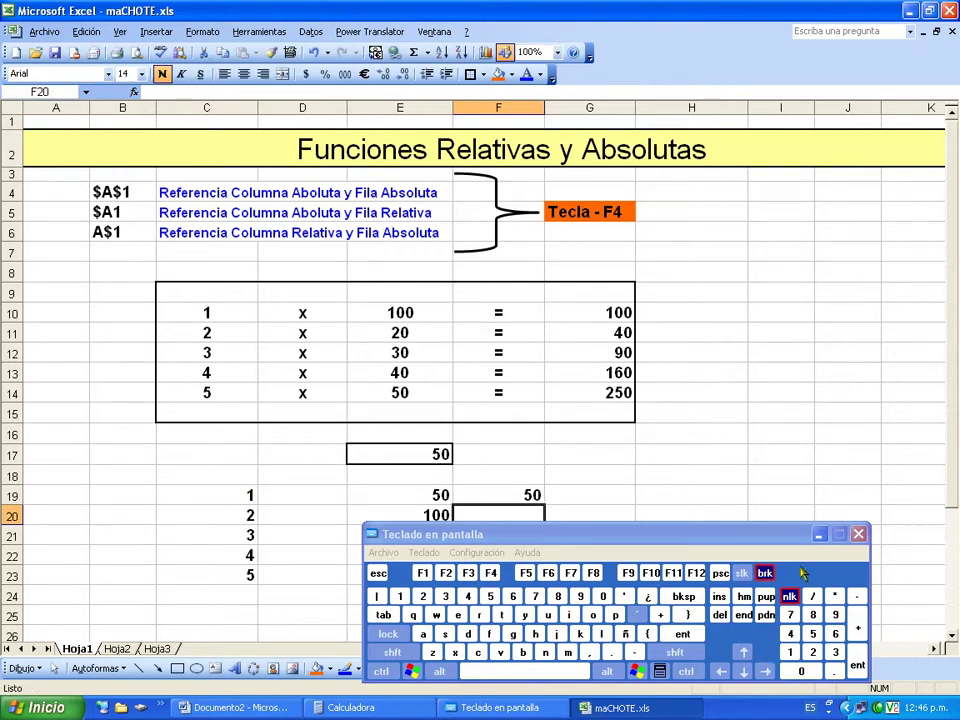
left_click(819, 536)
Check the mixed reference in F19's formula, fill it down to F20 and select the copied formula.
left_click(512, 493)
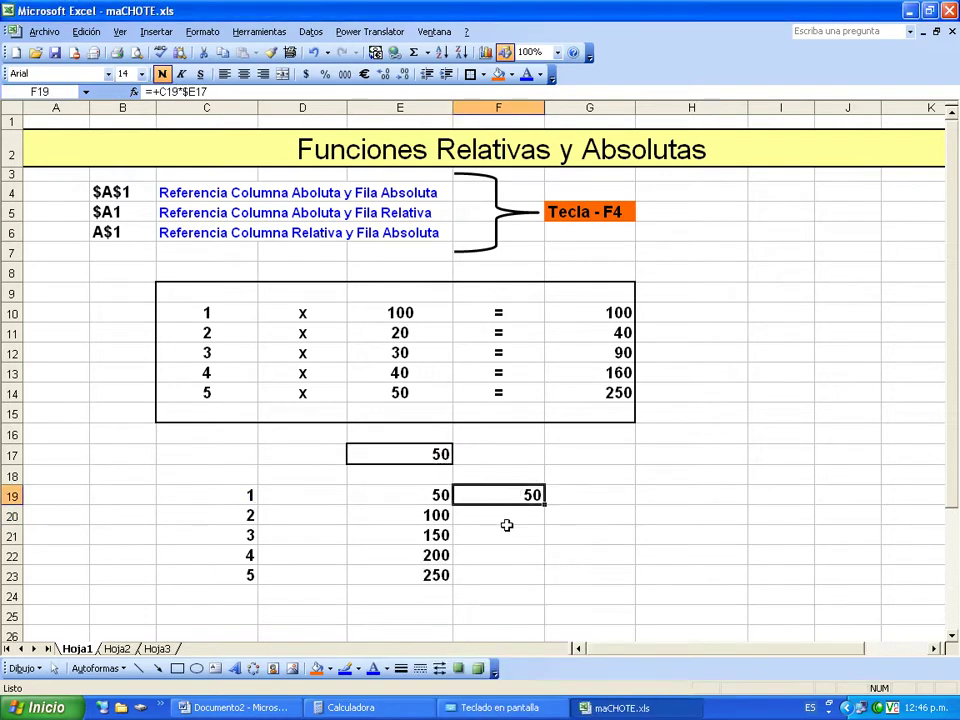
key("F2")
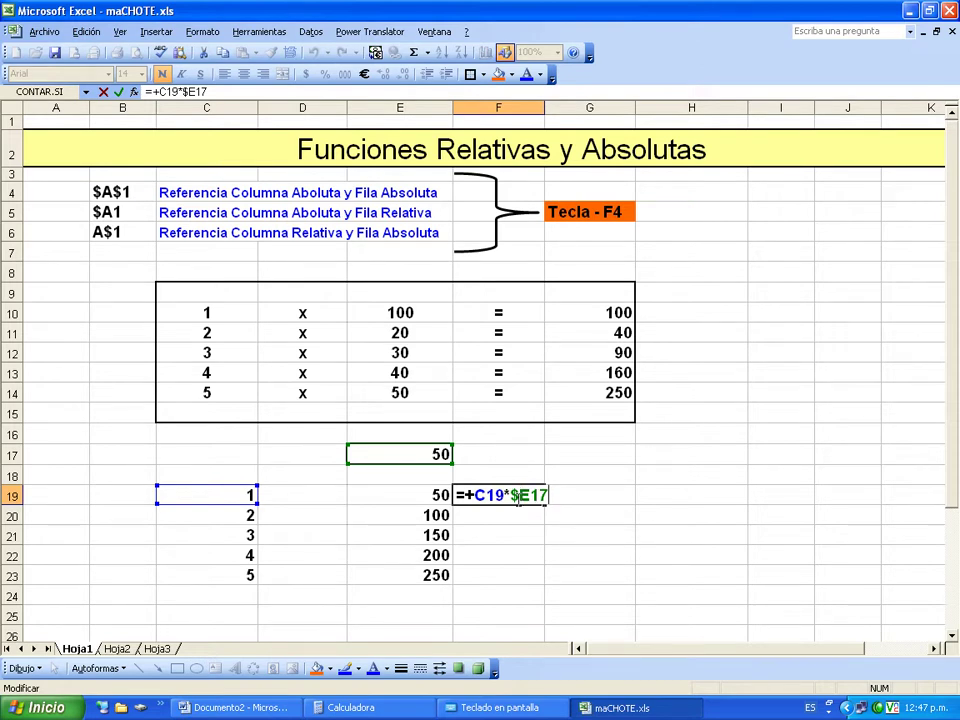
key("ctrl+Return")
left_click_drag(545, 507, 546, 519)
left_click(521, 516)
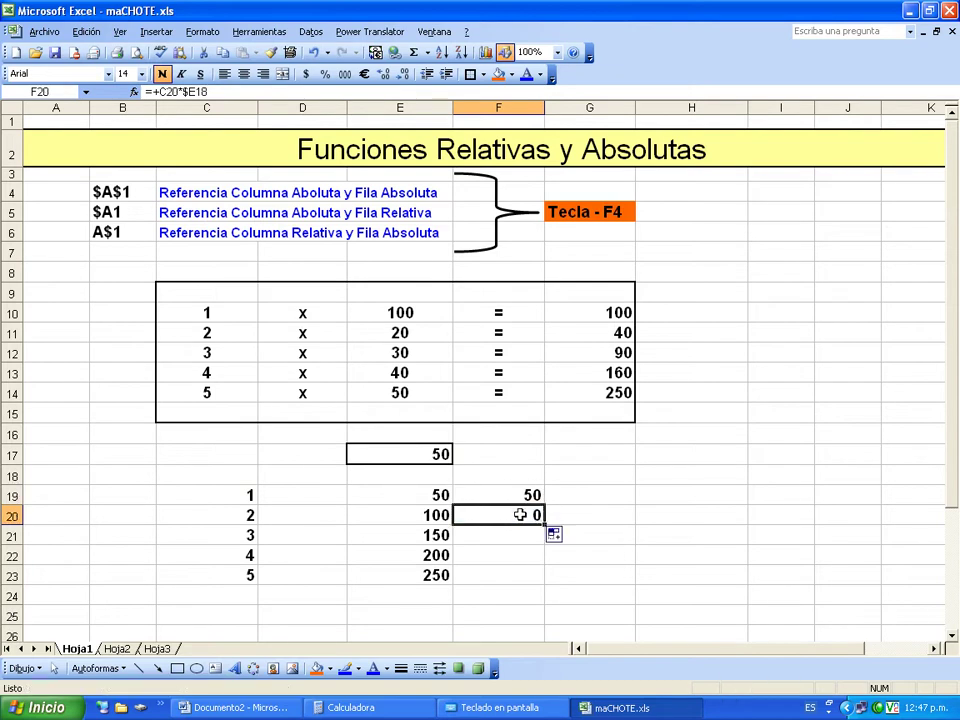
Check the references in F20's formula, fill it down to F21 and inspect the copied formula.
double_click(521, 516)
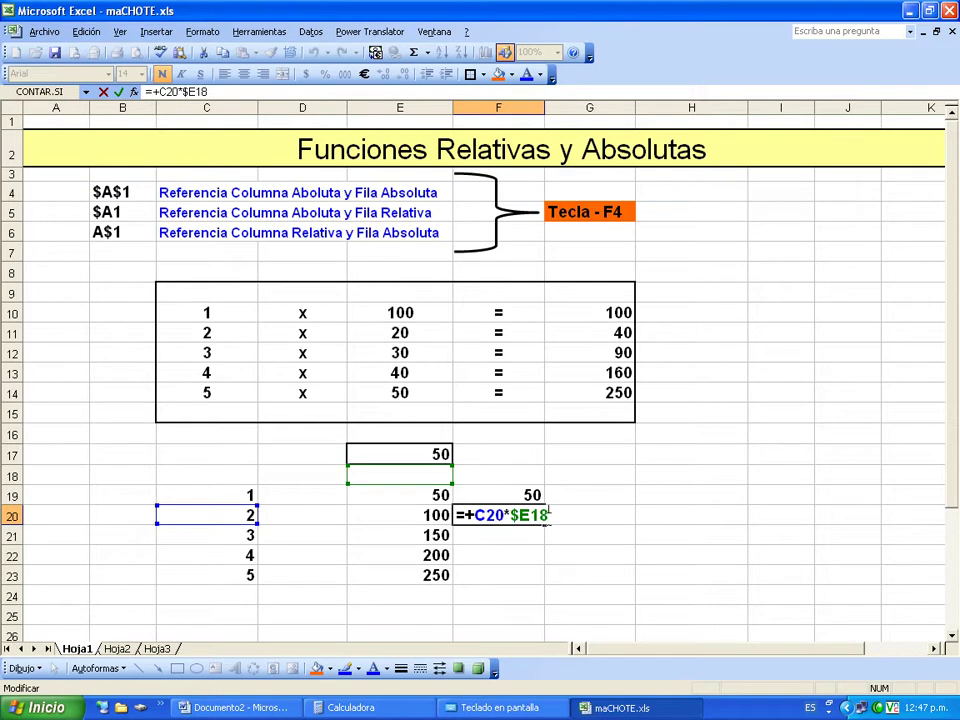
key("ctrl+Return")
left_click_drag(545, 524, 545, 543)
left_click(536, 537)
double_click(534, 537)
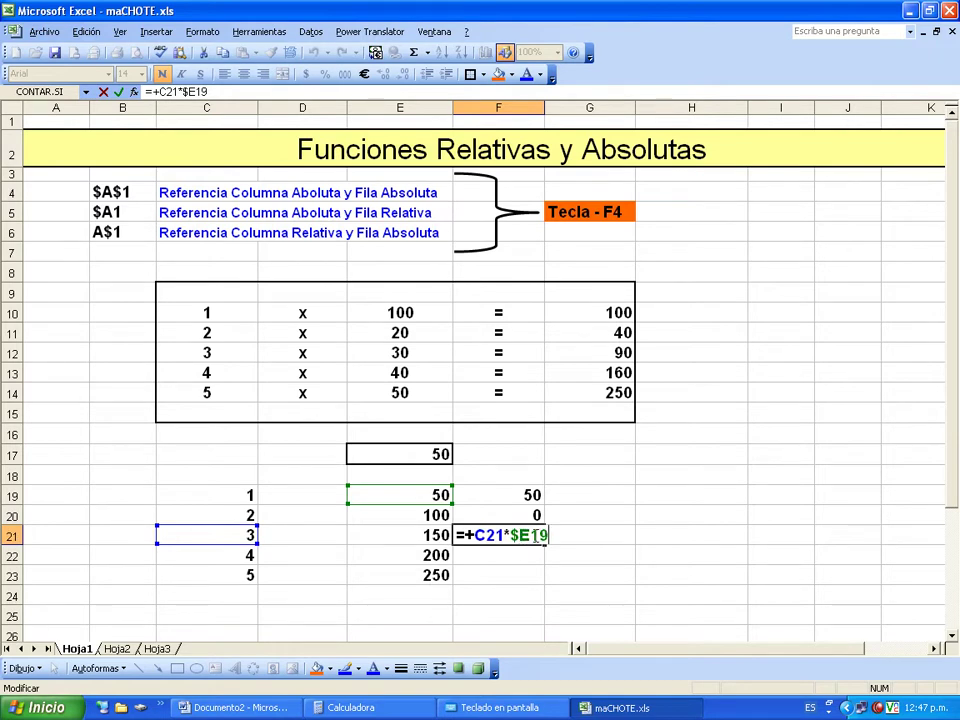
Fill F21's formula down to F22 and inspect the references in the copy.
key("ctrl+Return")
mouse_move(545, 546)
left_mouse_down()
mouse_move(550, 553)
mouse_move(530, 557)
left_mouse_up()
left_click(528, 557)
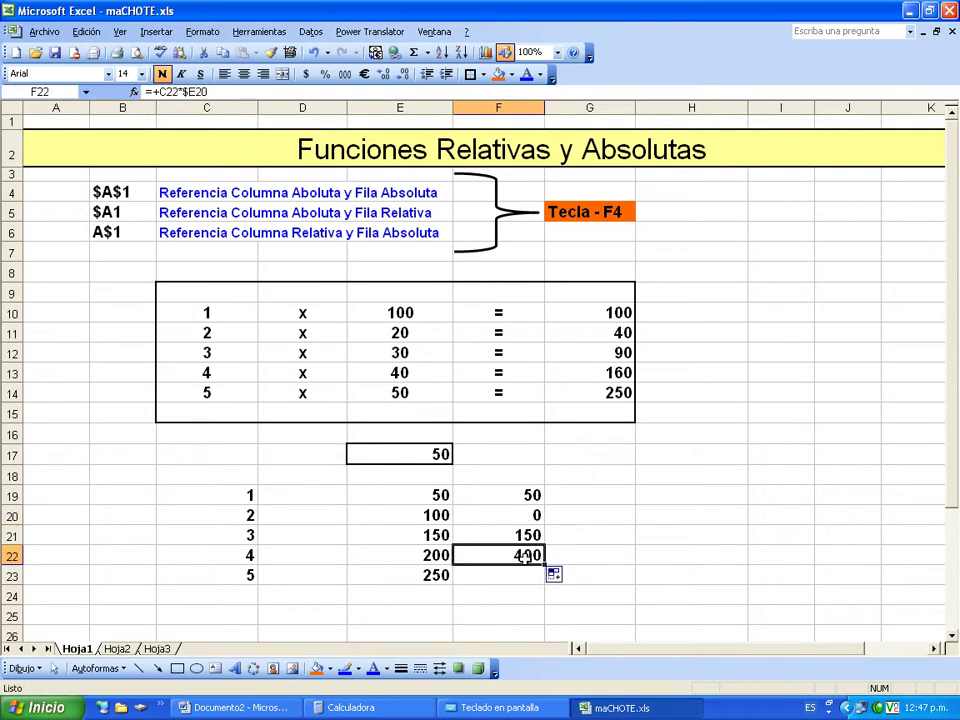
double_click(528, 557)
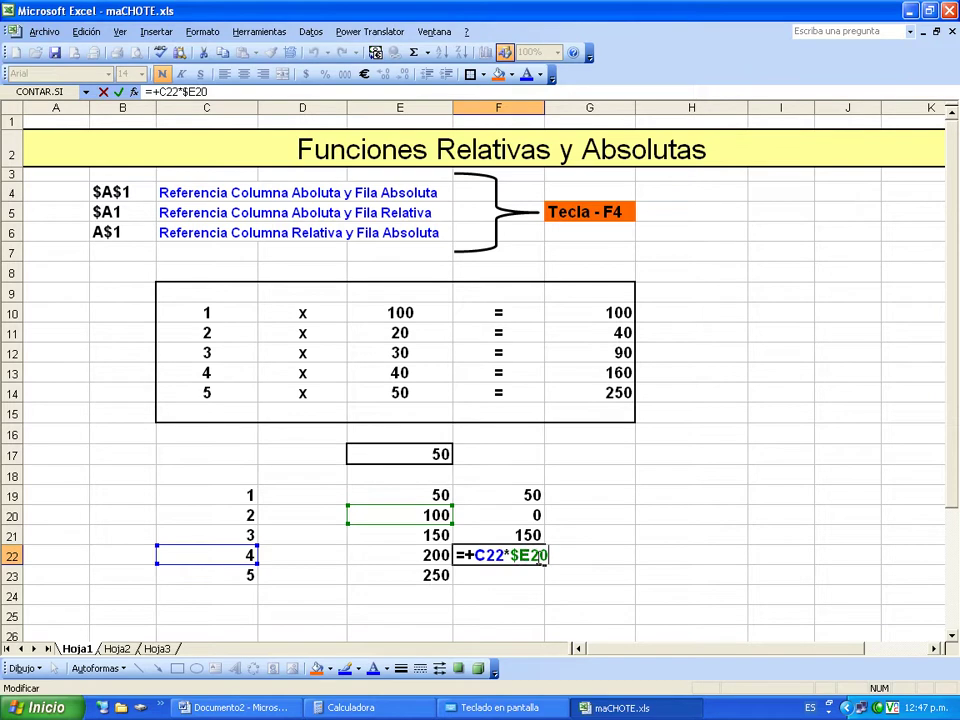
key("Escape")
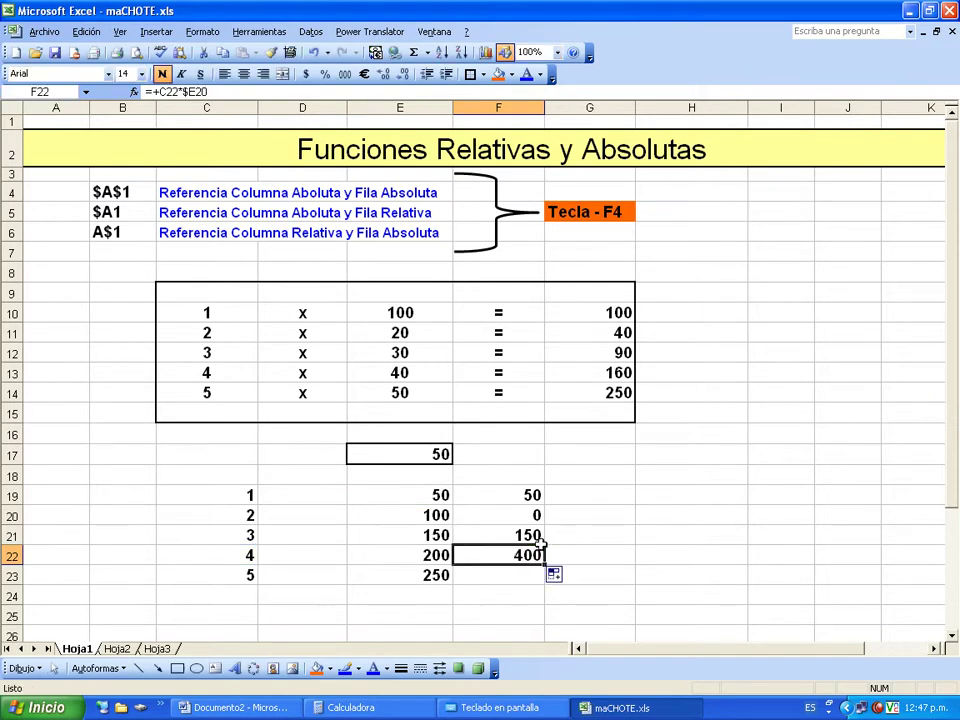
Check the mixed reference in F19's formula, fill it across to G19 and inspect the copied formula.
left_click(521, 497)
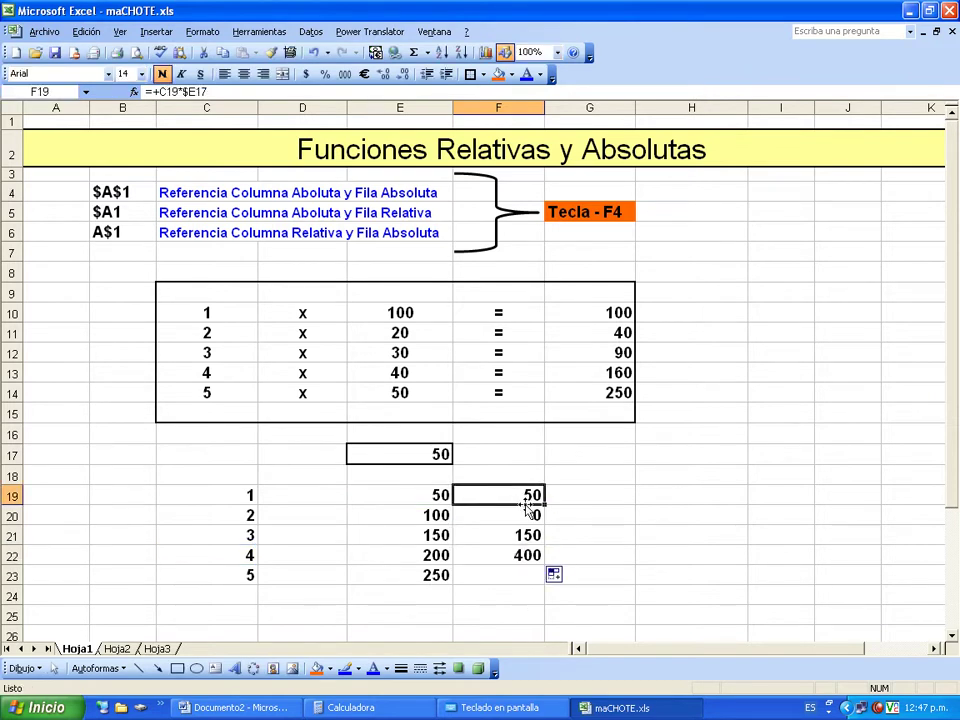
double_click(522, 501)
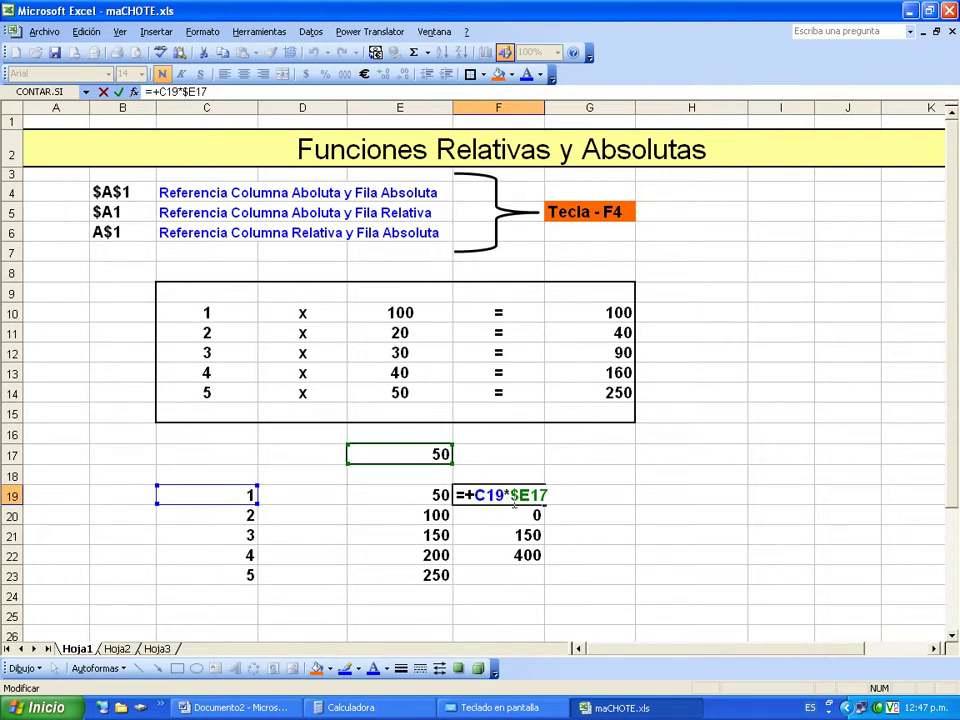
key("Escape")
left_click_drag(544, 506, 600, 508)
left_click(597, 497)
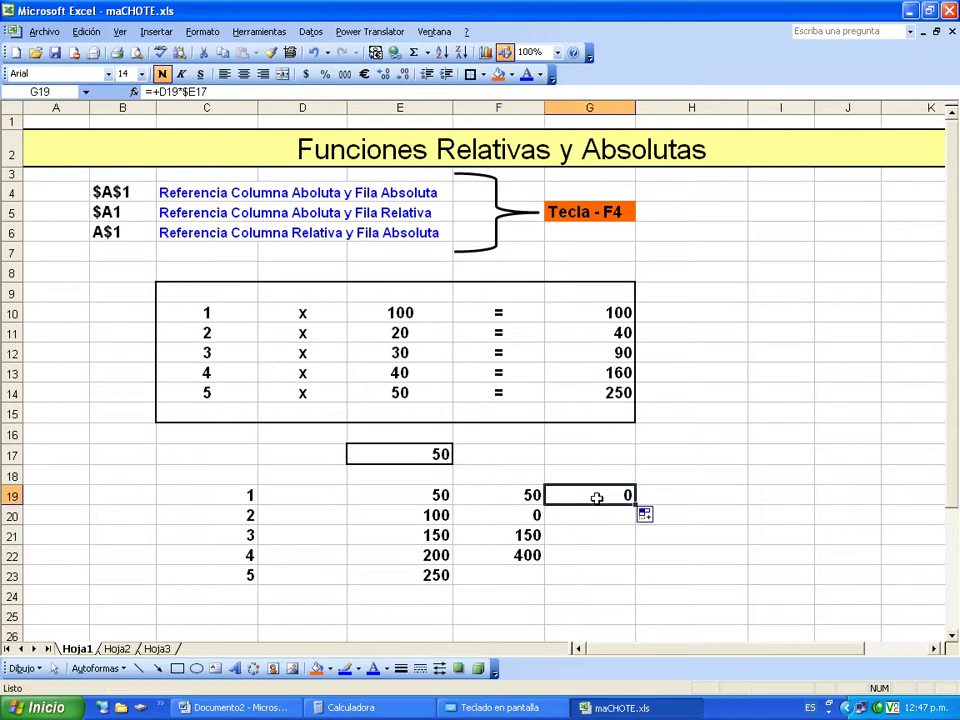
double_click(597, 497)
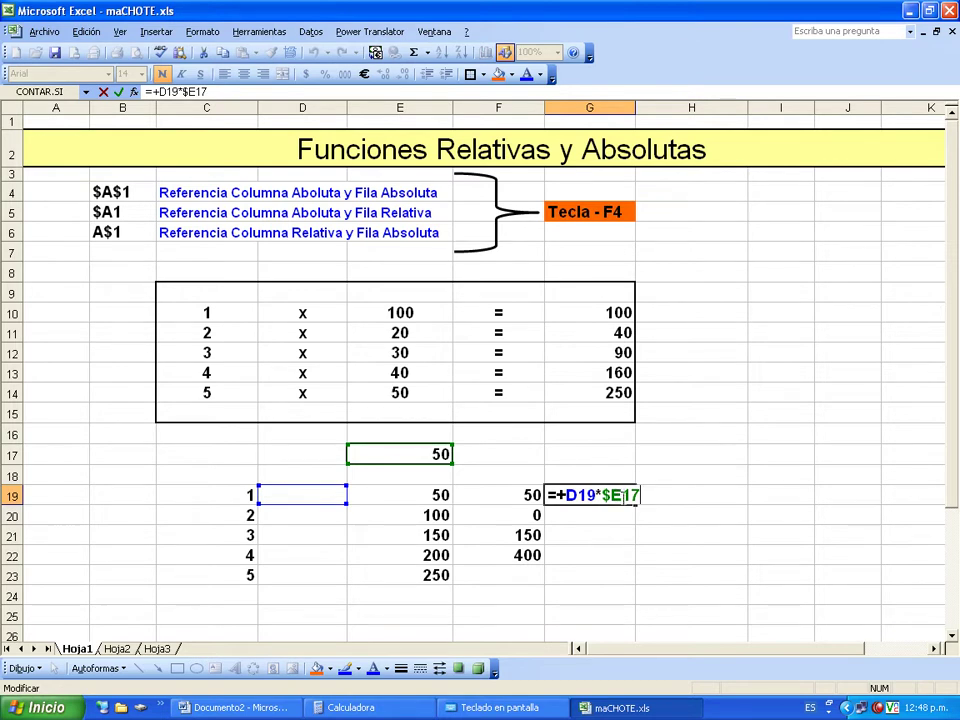
key("Return")
Fill G19's formula across to H19 and inspect which references shift in the copy.
key("Up")
left_click_drag(634, 507, 729, 510)
left_click(717, 497)
double_click(717, 497)
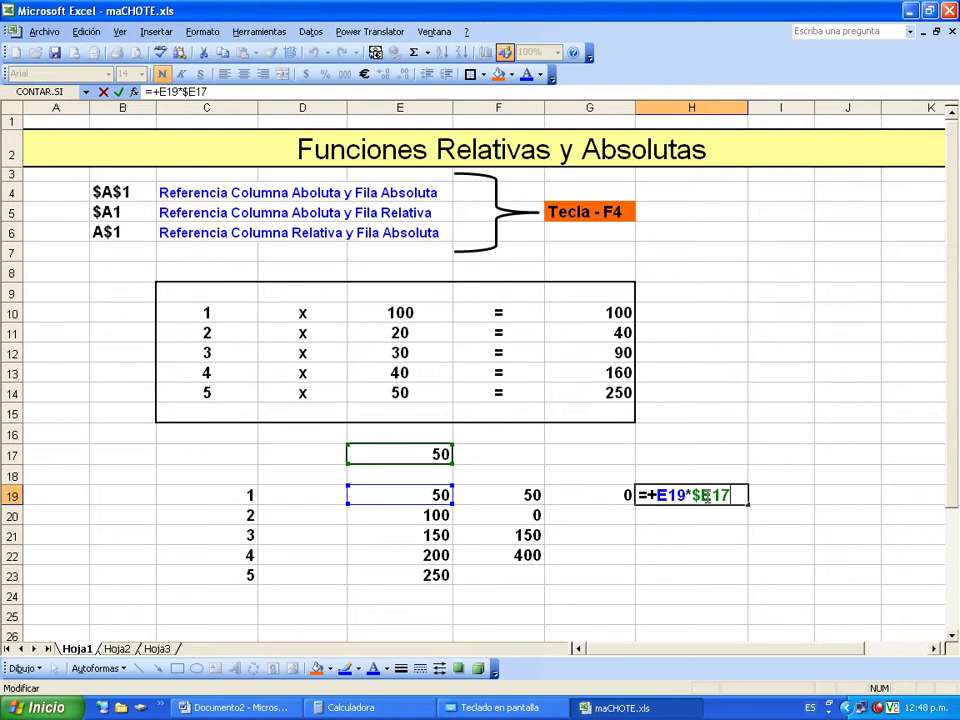
key("Escape")
Clear the copied formulas from F21 and F22, leaving F22 selected.
left_click_drag(538, 514, 531, 570)
key("Delete")
left_click(530, 555)
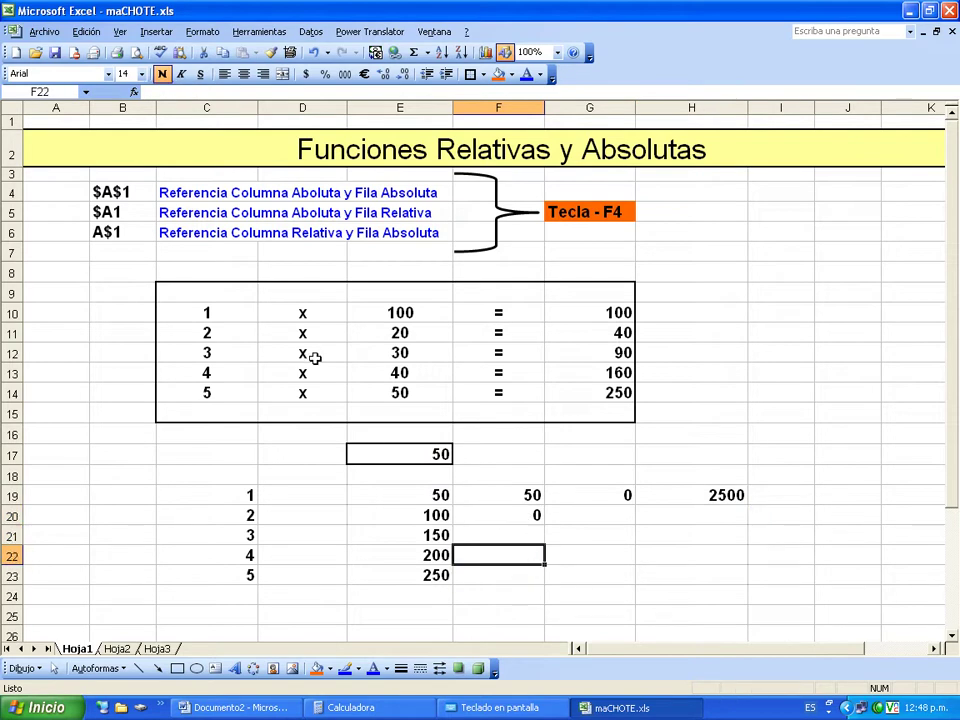
Bring up the on-screen keyboard and build the formula +C19*E17 in F22.
left_click(468, 706)
left_click_drag(535, 474, 68, 495)
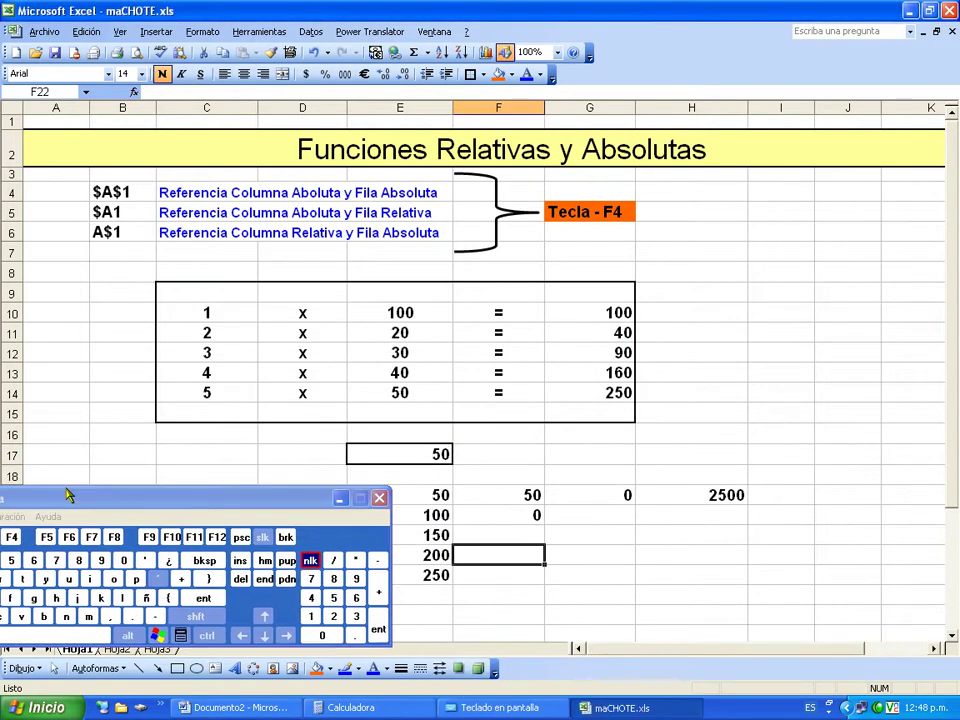
left_click(381, 594)
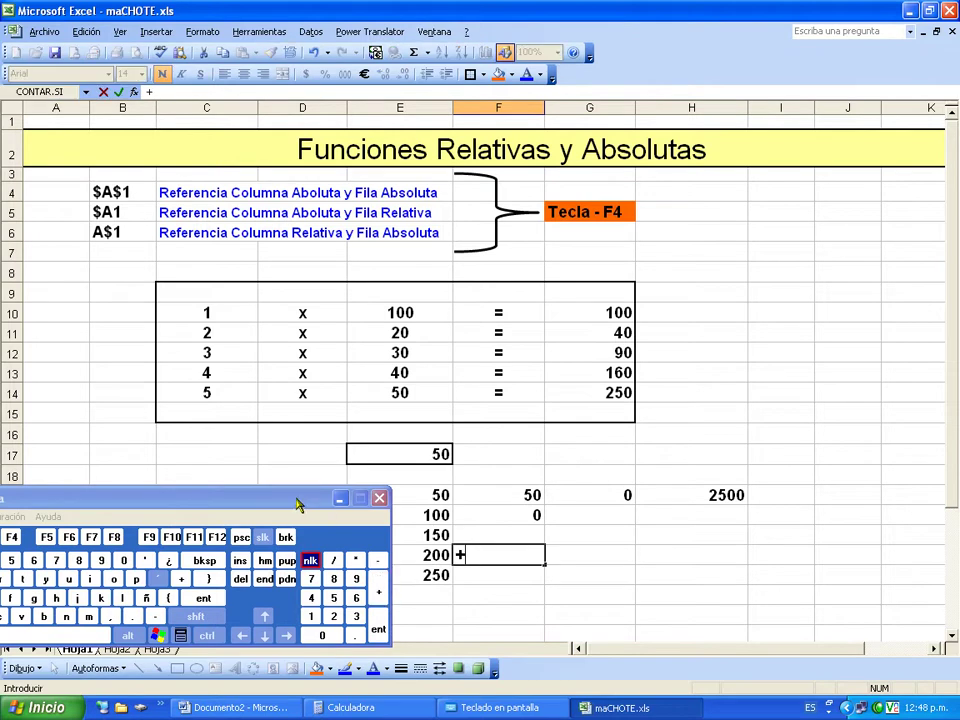
left_click_drag(302, 504, 308, 548)
left_click(246, 496)
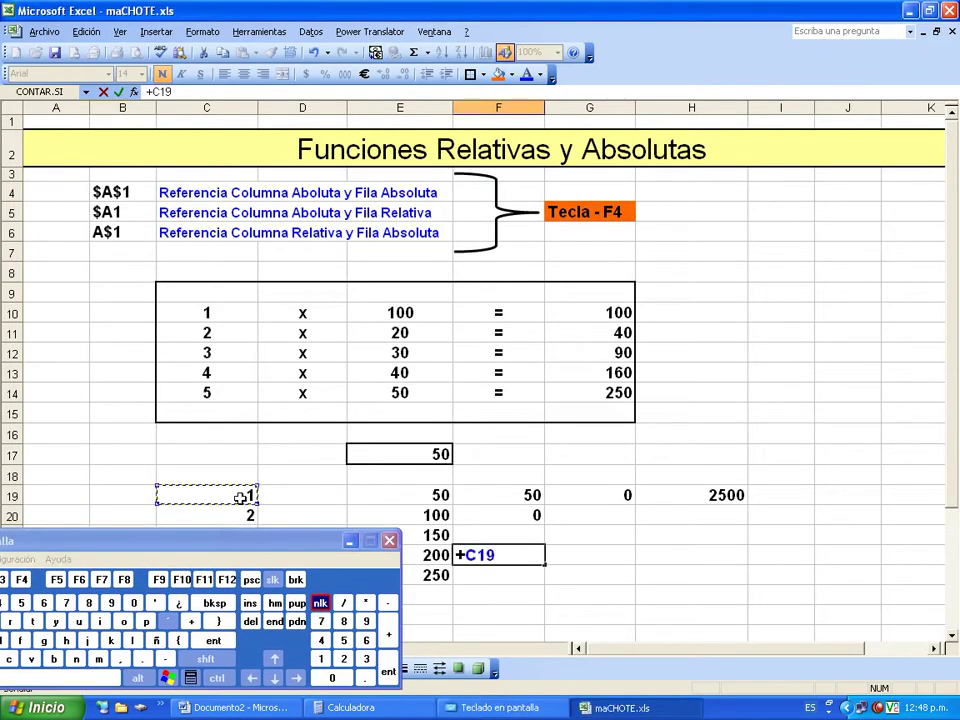
type("*")
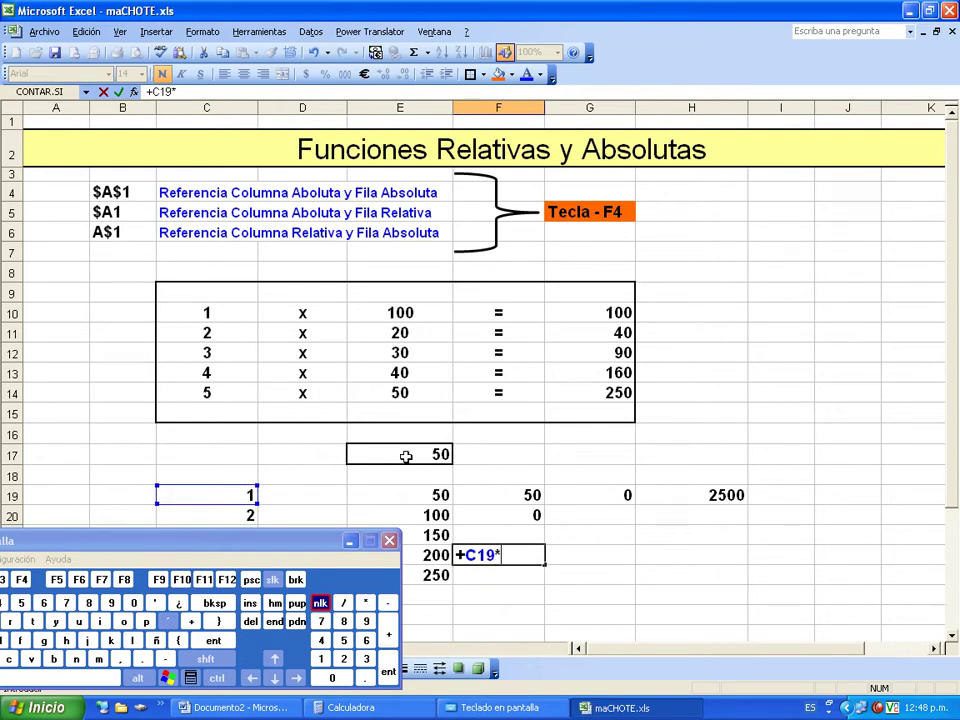
left_click(406, 456)
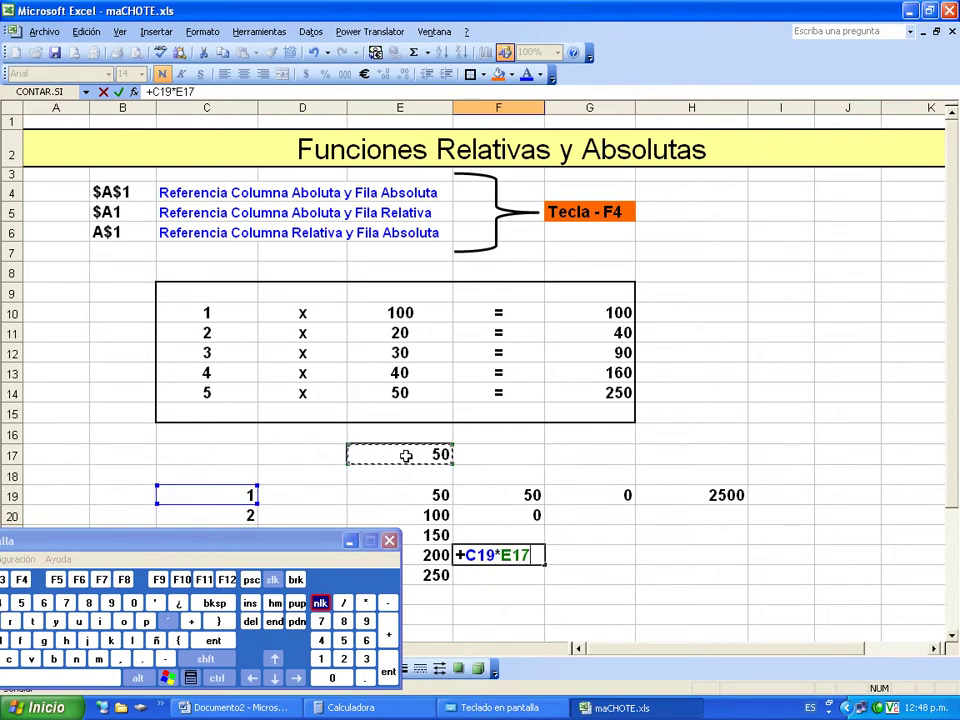
Make only the row of E17 absolute (E$17) in F22's formula, confirm it and put the on-screen keyboard away.
left_click_drag(124, 552, 419, 601)
left_click(315, 629)
left_click(315, 629)
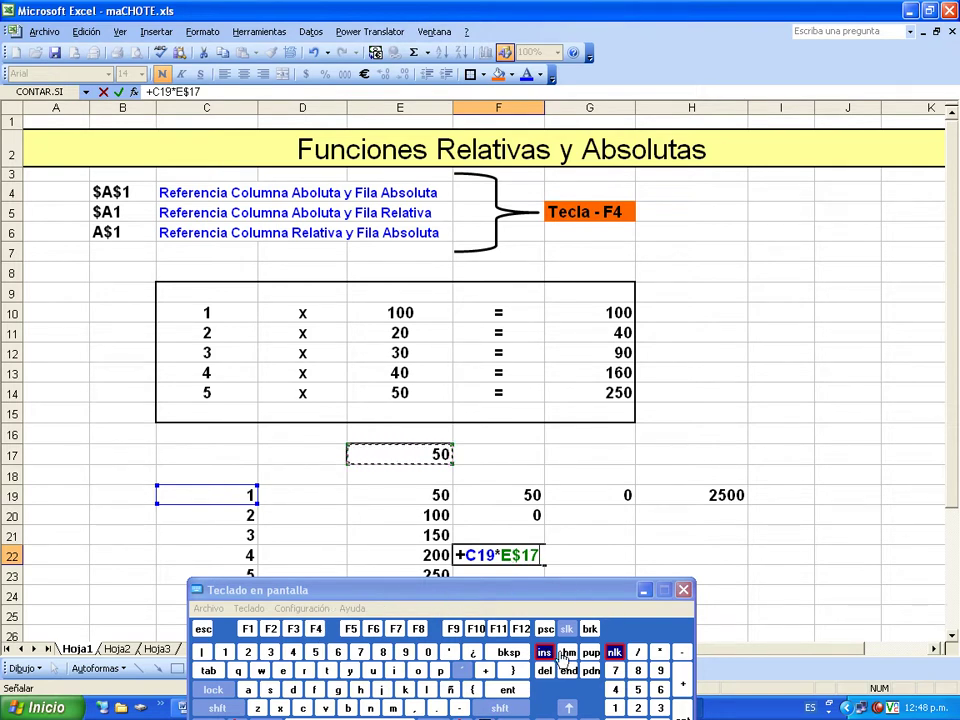
left_click(500, 690)
left_click(644, 591)
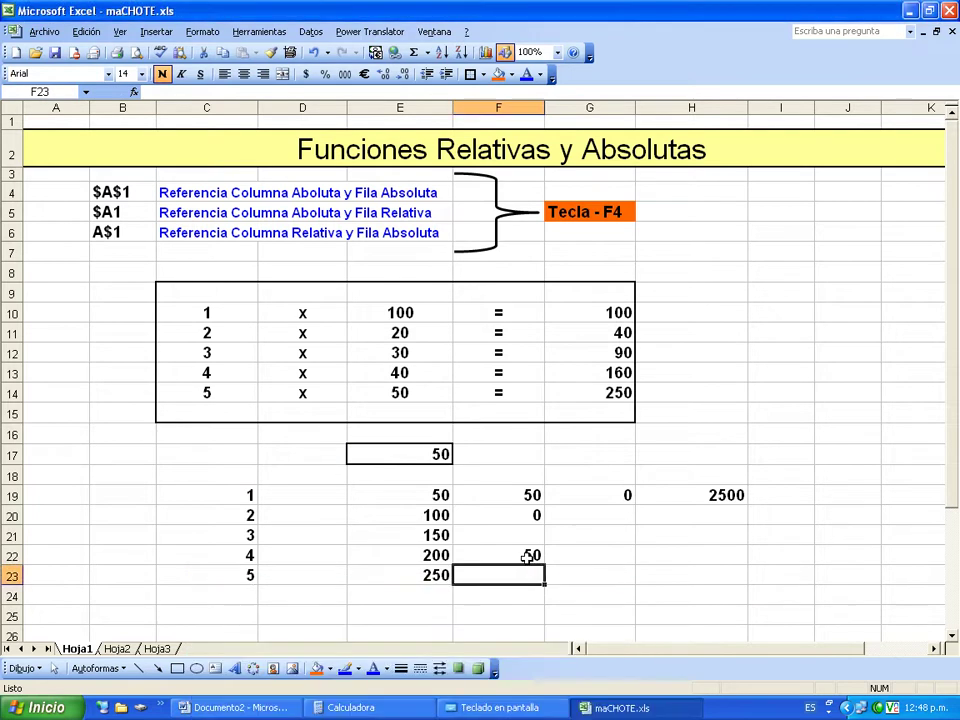
Fill F22's formula down to F23 and select the copy.
left_click(527, 557)
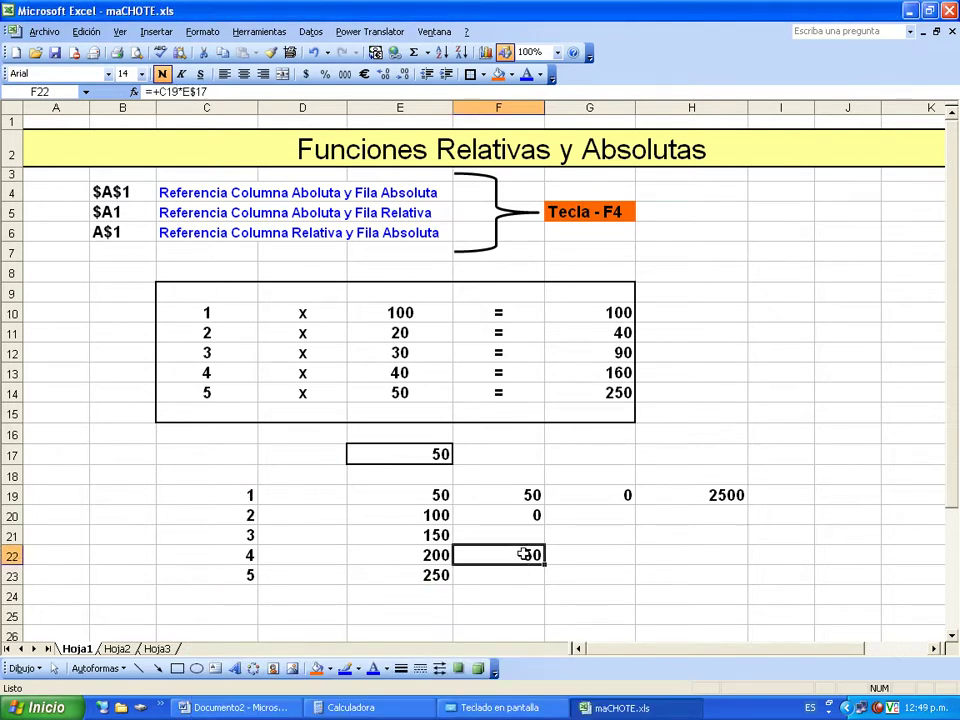
left_click_drag(546, 566, 545, 582)
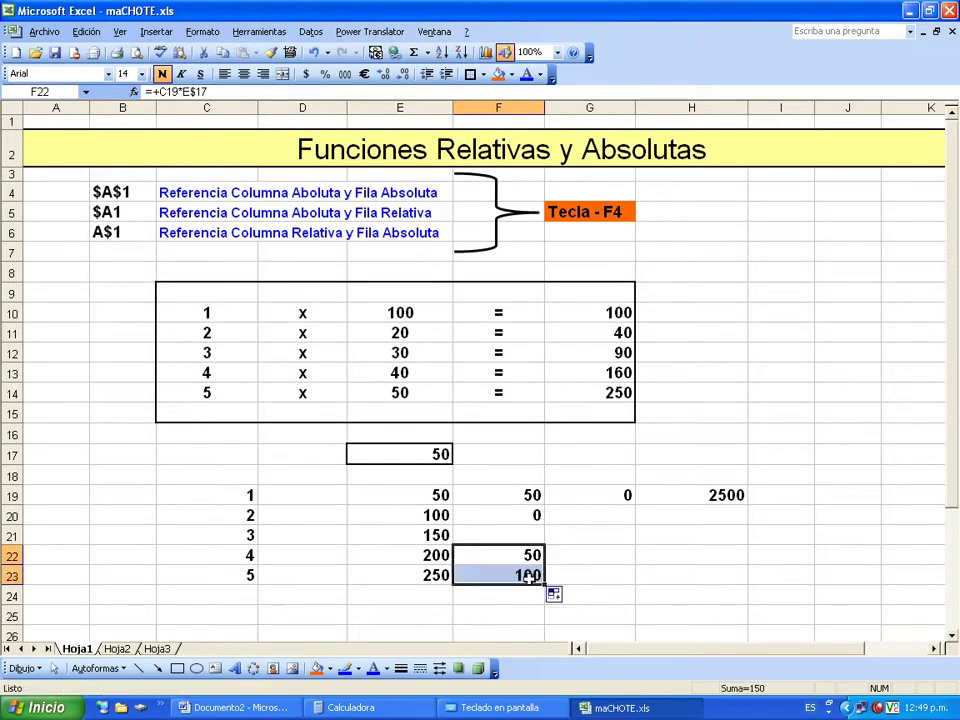
left_click(528, 576)
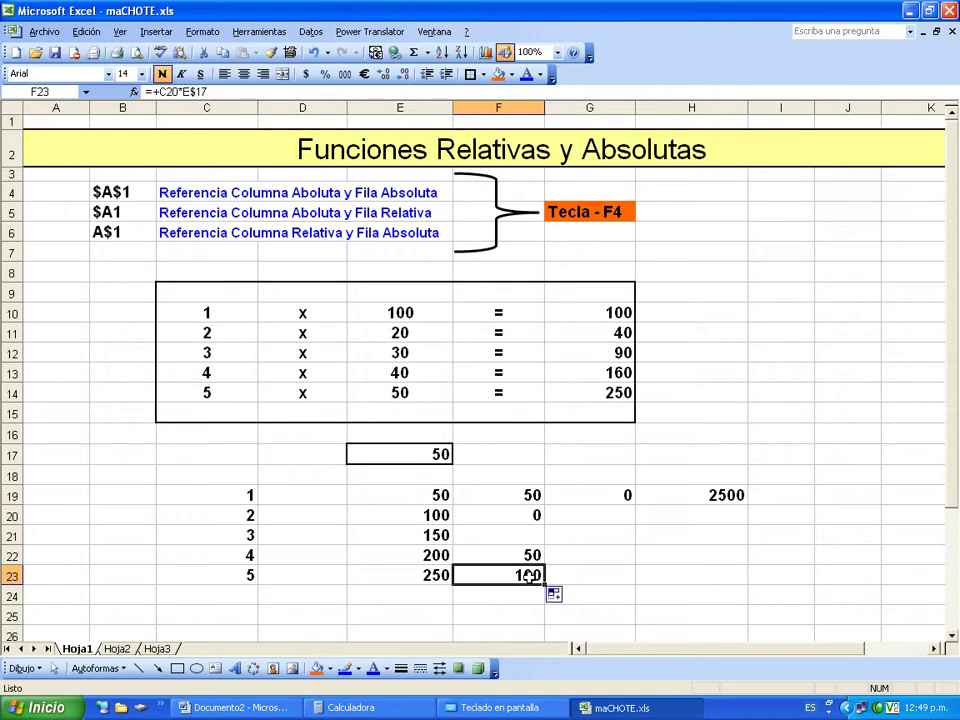
Examine the formulas in F22 and F23 to compare their relative column C reference with E$17.
key("Up")
key("F2")
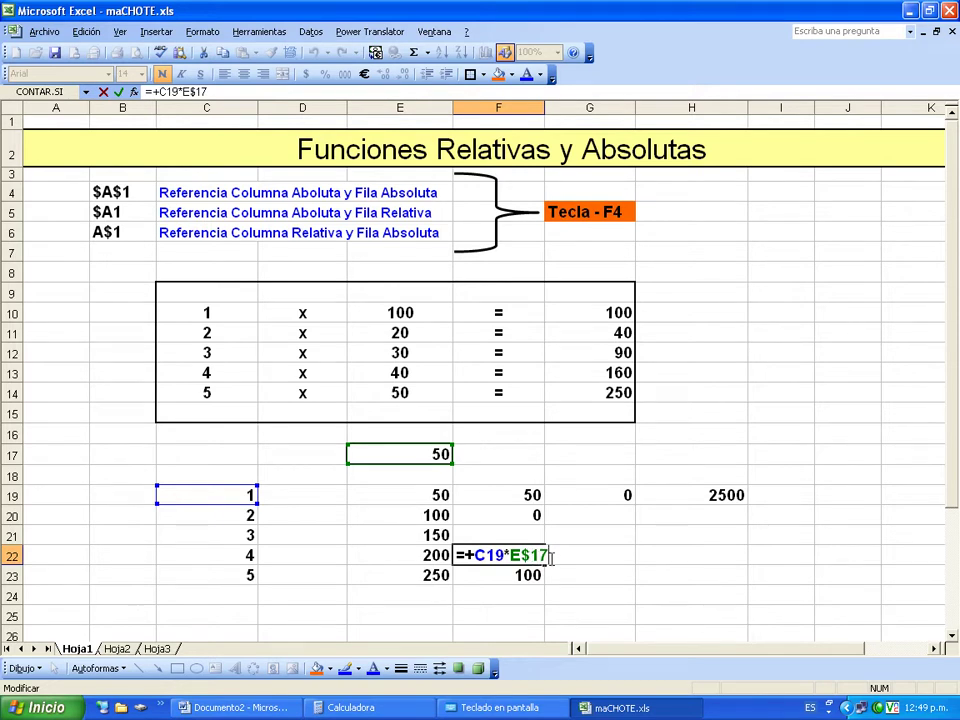
key("Return")
double_click(523, 574)
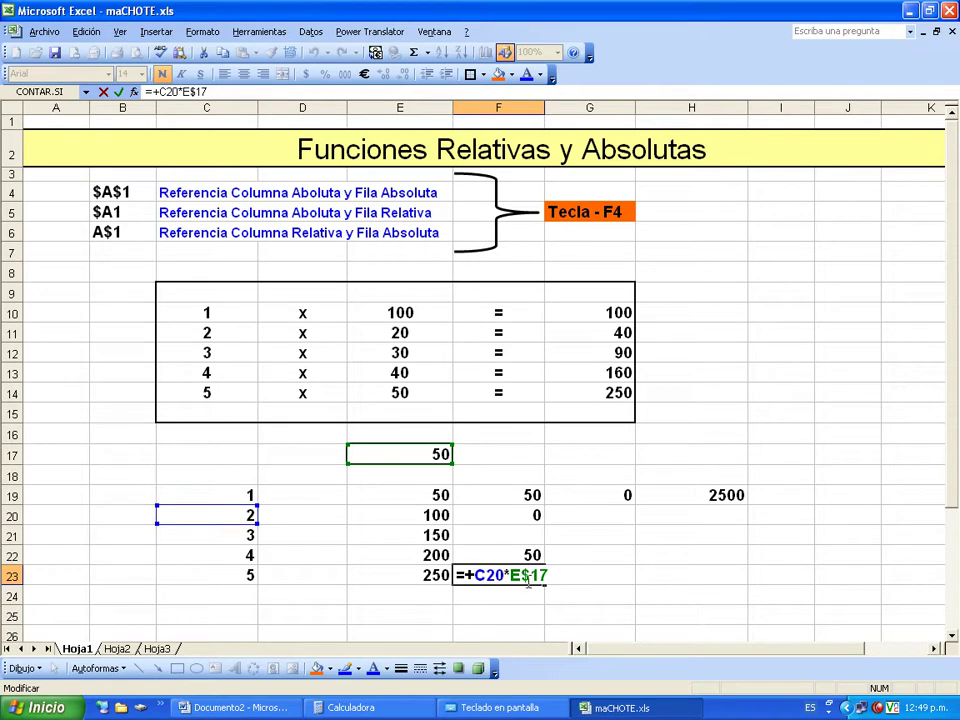
key("Return")
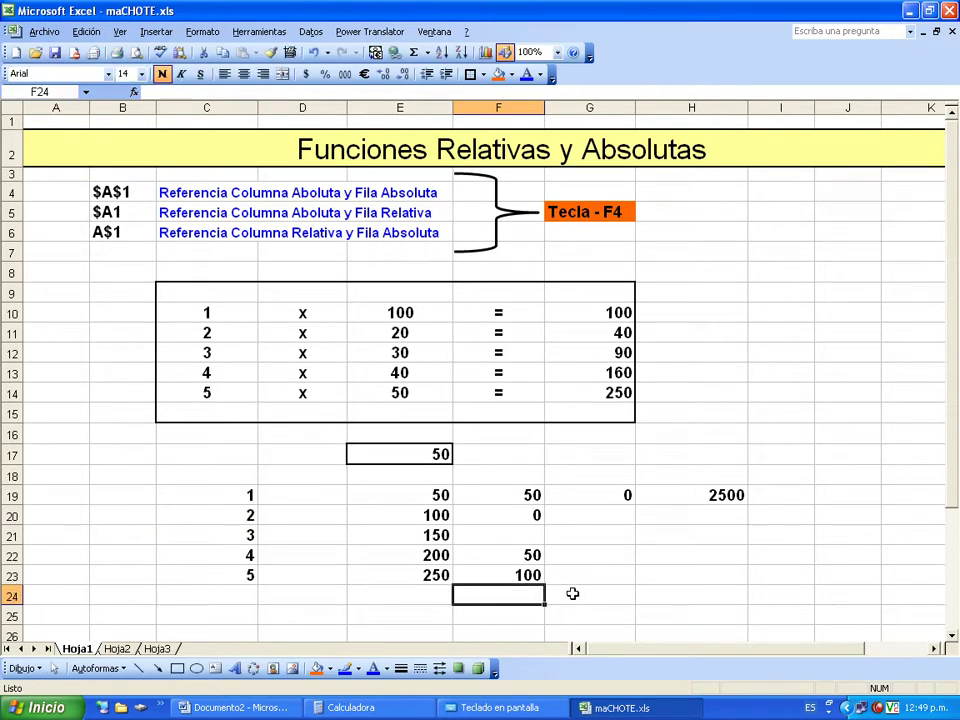
Fill F23's formula down to F24 and inspect the references in the copy.
left_click(533, 577)
left_click_drag(540, 588, 546, 602)
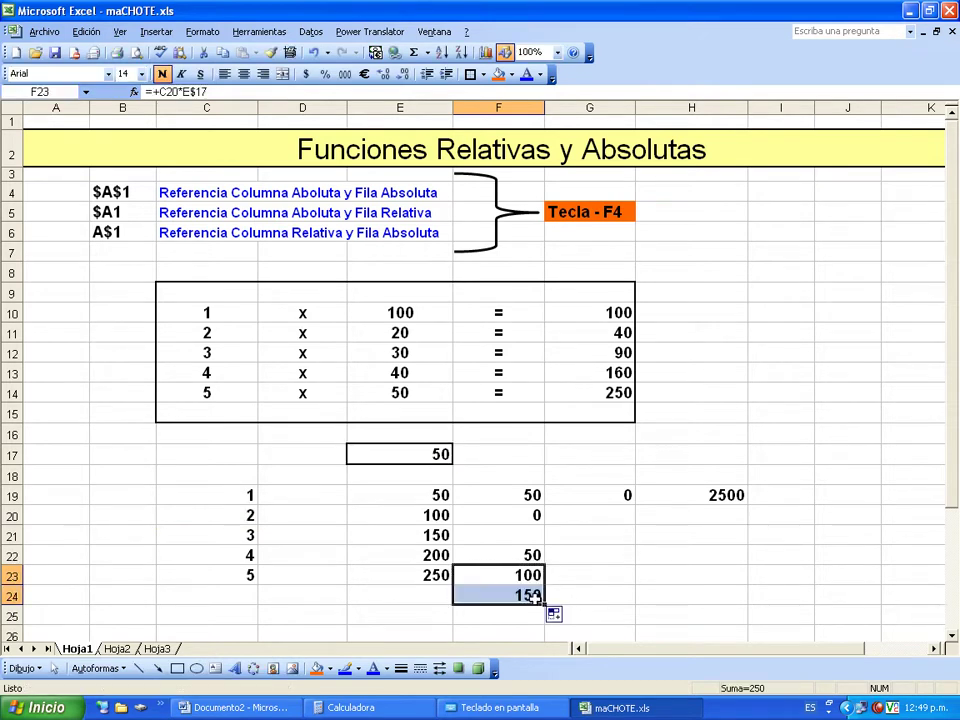
left_click(530, 597)
key("F2")
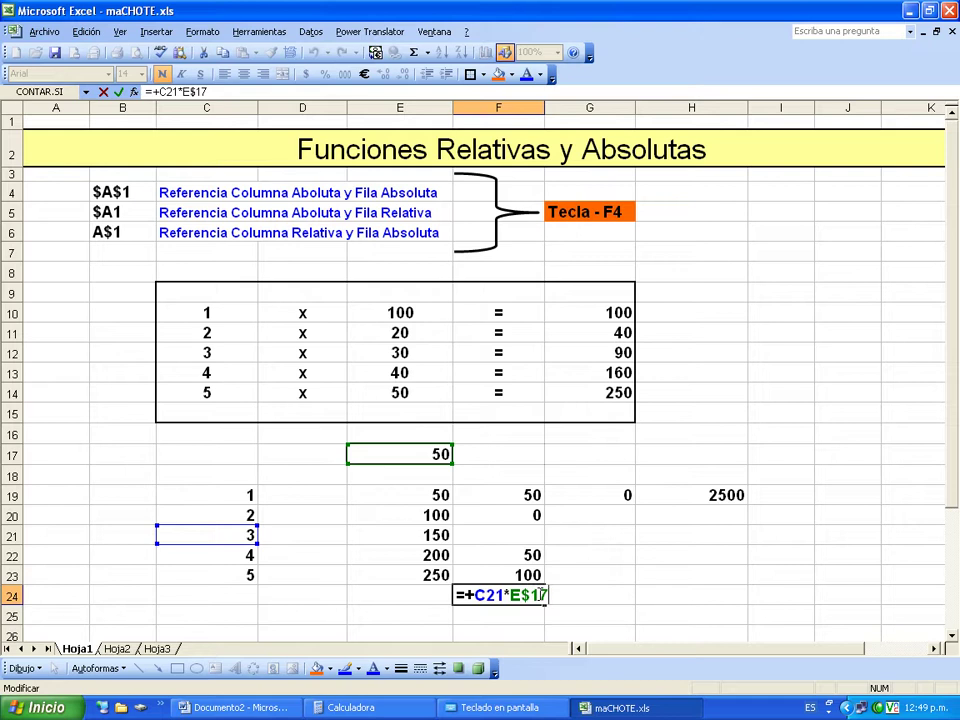
key("Return")
Review the formulas in F19 and F20 to compare how the column-absolute reference to E17 changes when copied down.
left_click(528, 497)
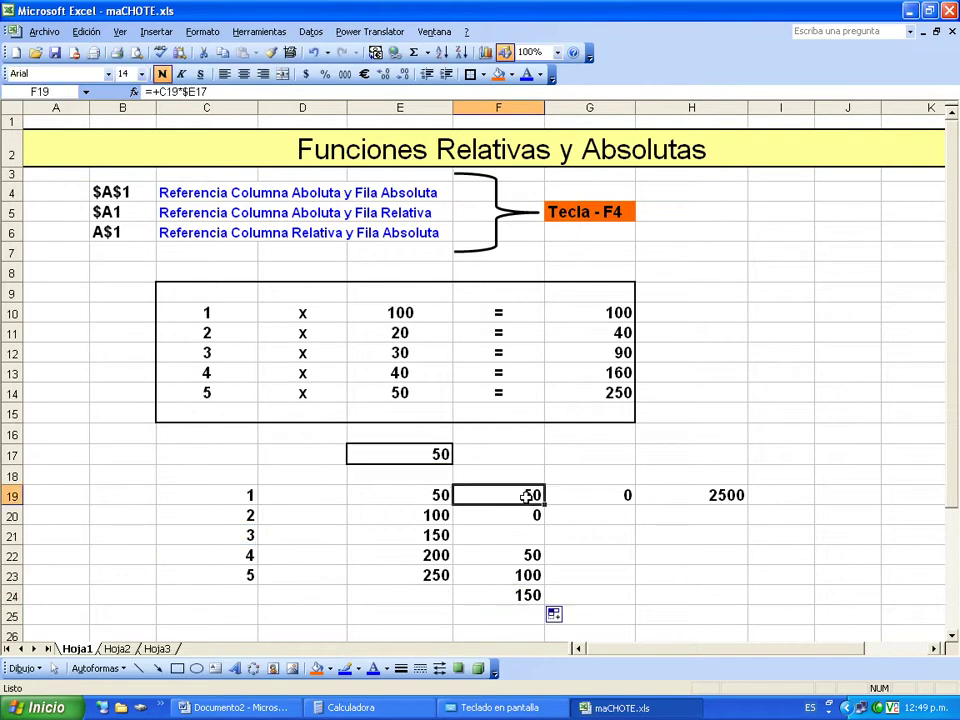
double_click(528, 497)
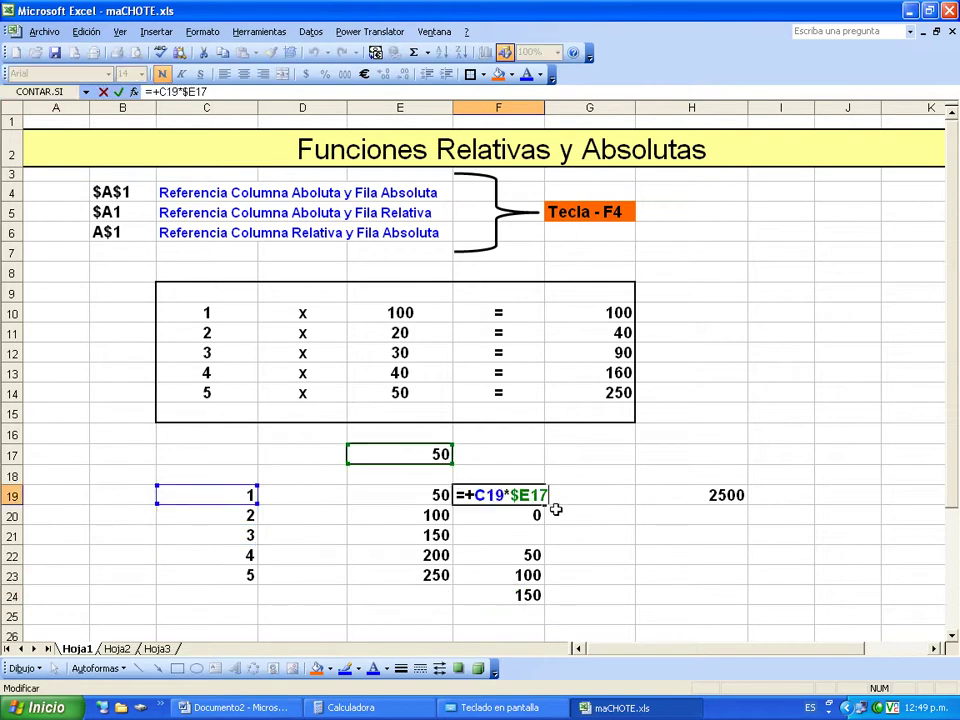
key("Escape")
left_click(538, 514)
double_click(545, 516)
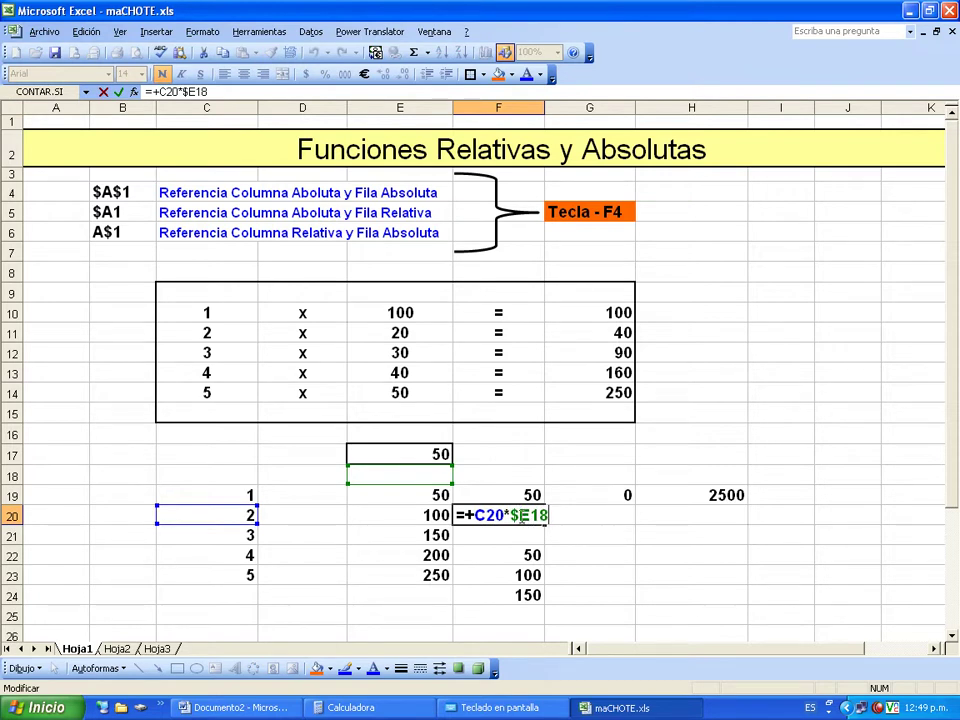
Review the formulas in F22, F23 and F24 to compare how the row-absolute E$17 reference behaves when copied down.
left_click(533, 555)
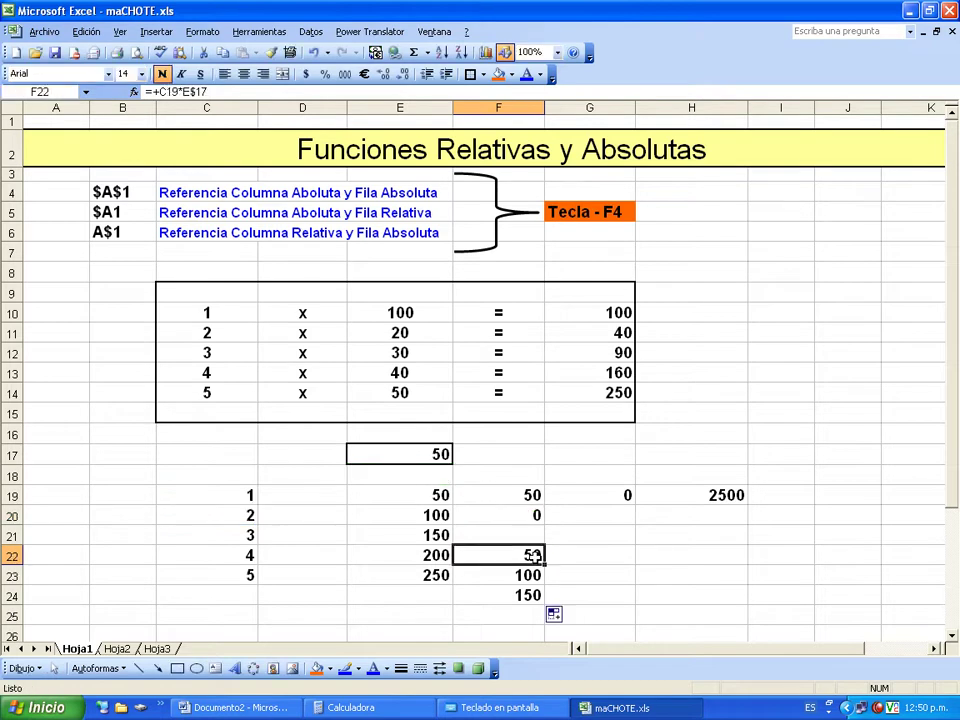
double_click(533, 555)
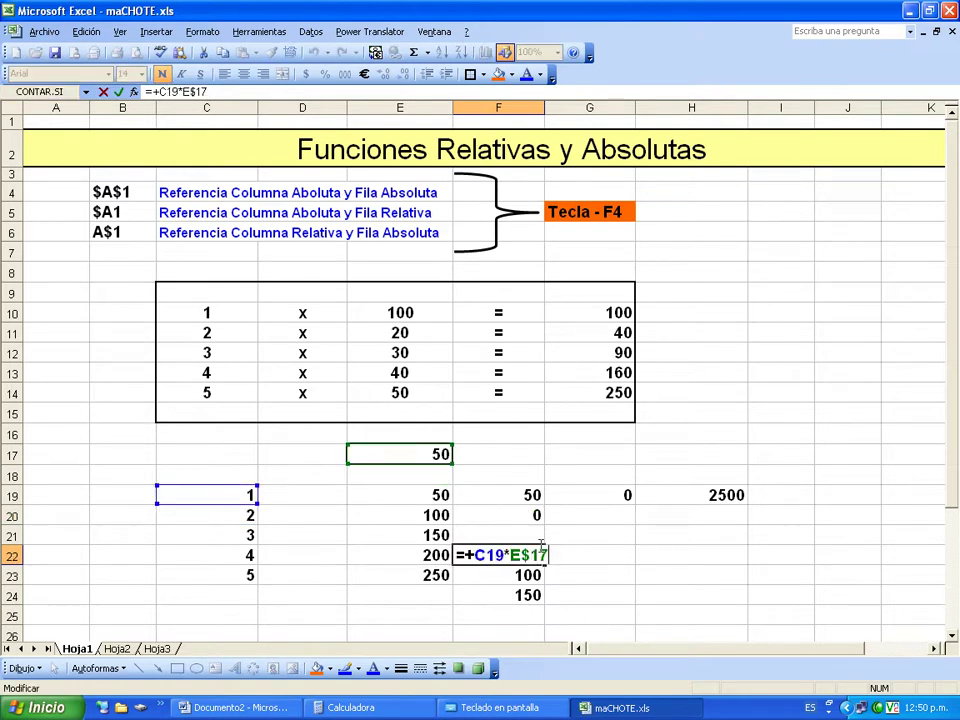
key("Escape")
key("Down")
key("F2")
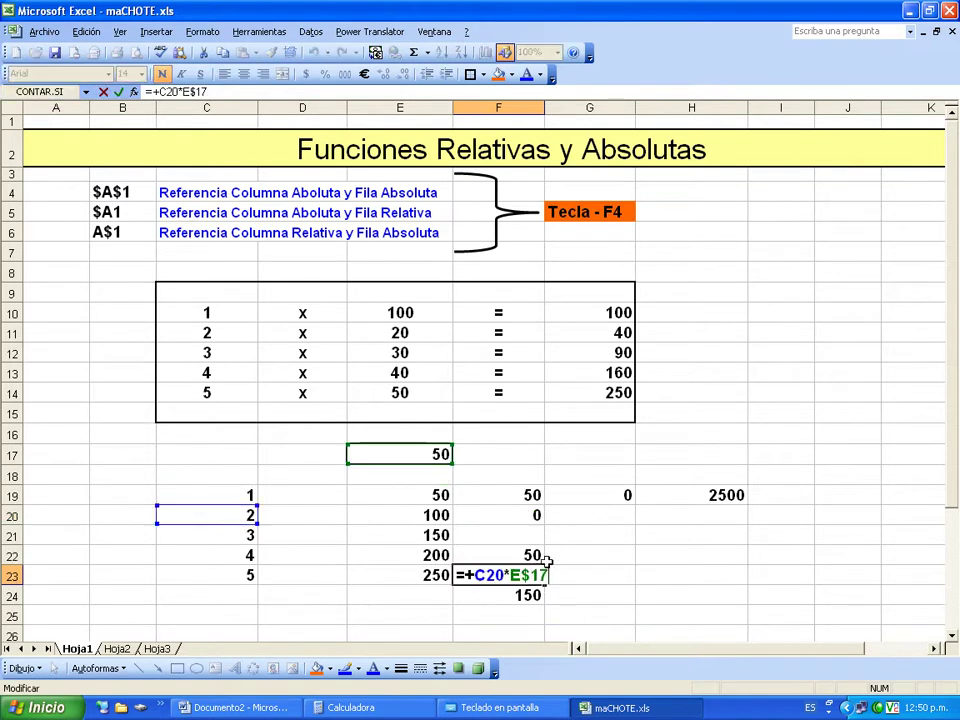
key("Escape")
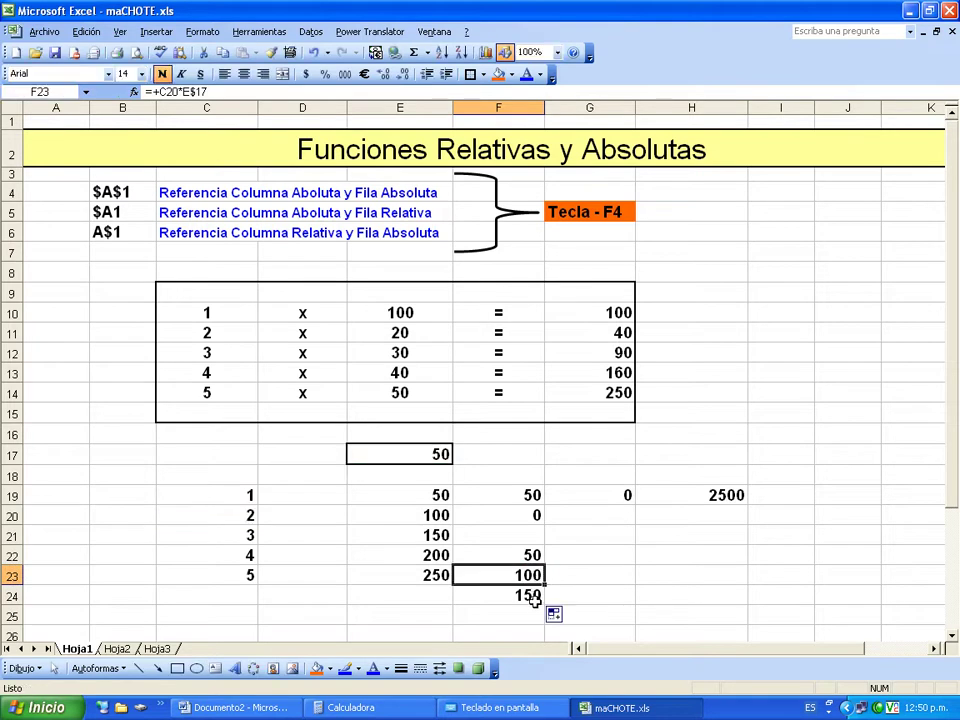
key("Down")
key("F2")
key("Escape")
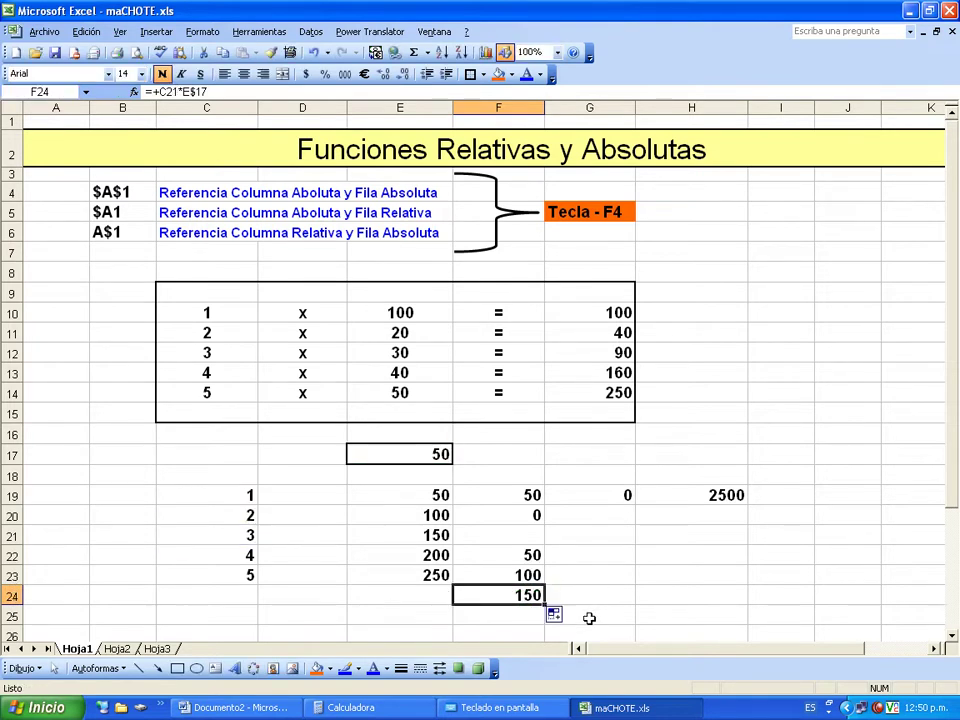
Fill F22's formula across to G22 and inspect how its column references shift.
left_click(538, 559)
left_click_drag(545, 563, 622, 561)
left_click(610, 559)
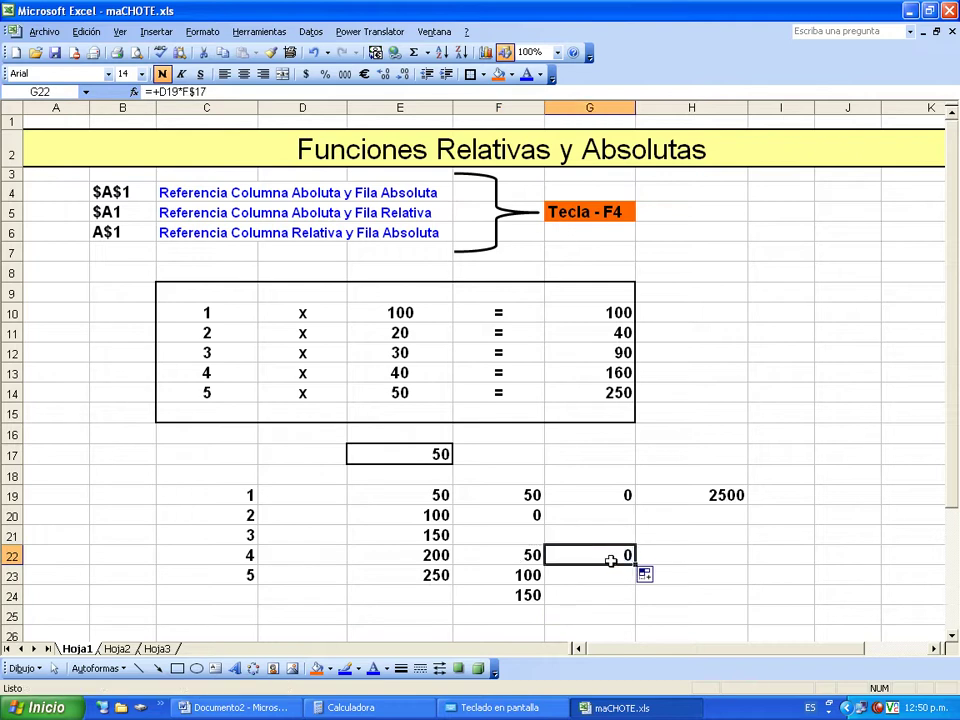
key("F2")
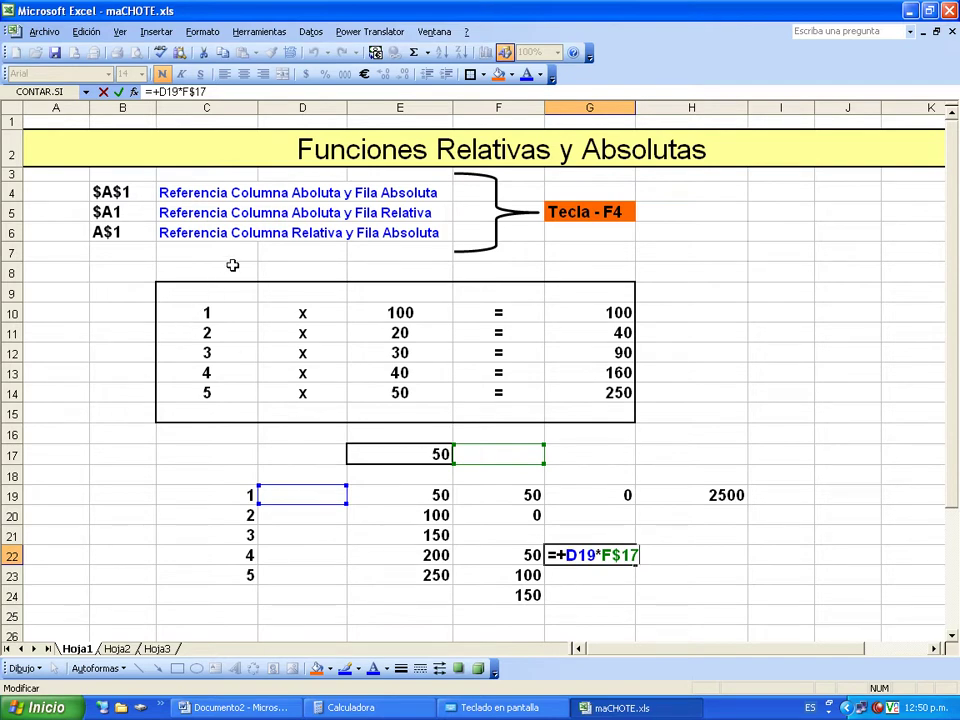
key("Return")
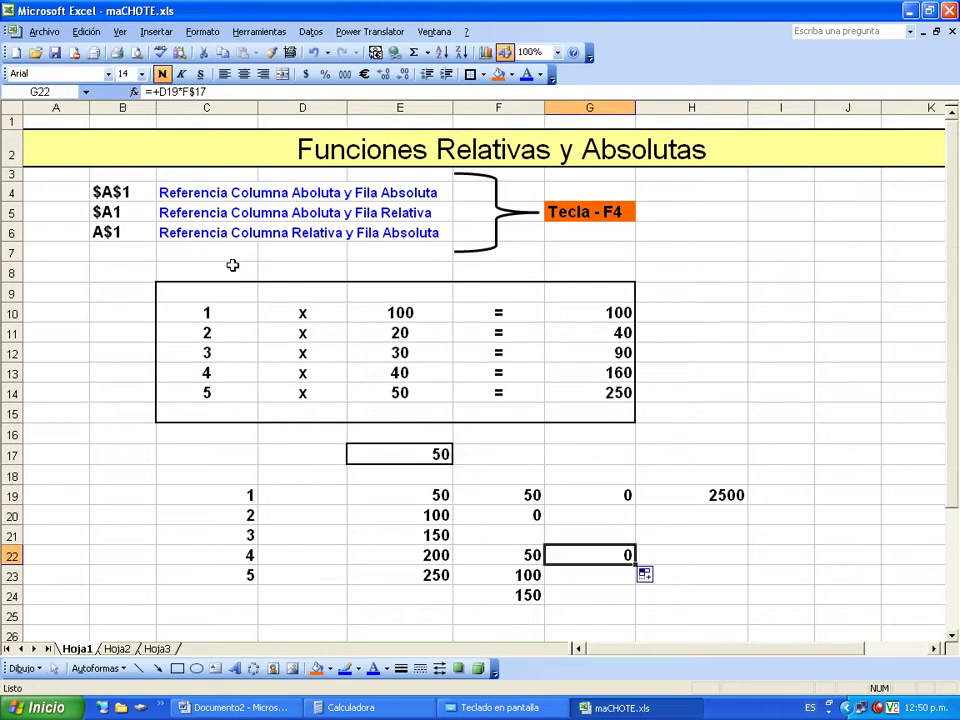
left_click(572, 572)
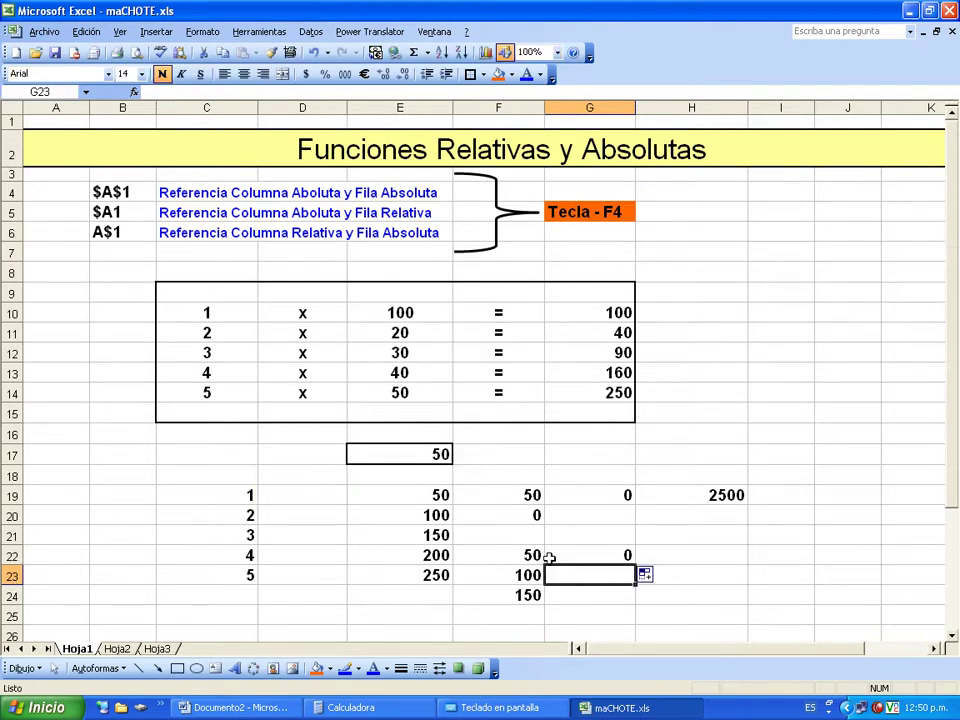